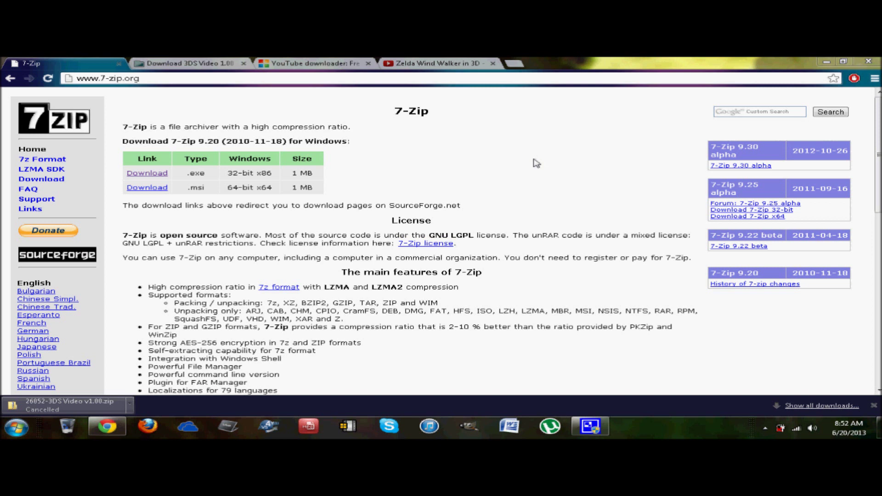
# Download the 32-bit .exe of 7-Zip 9.20 through a new tab, and close the SourceForge download tab.
pyautogui.click(252, 82)
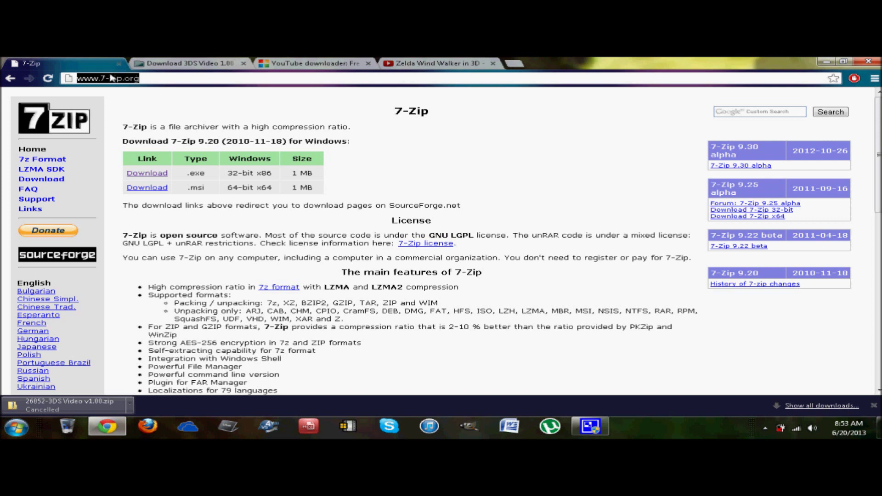
pyautogui.rightClick(161, 174)
pyautogui.click(190, 185)
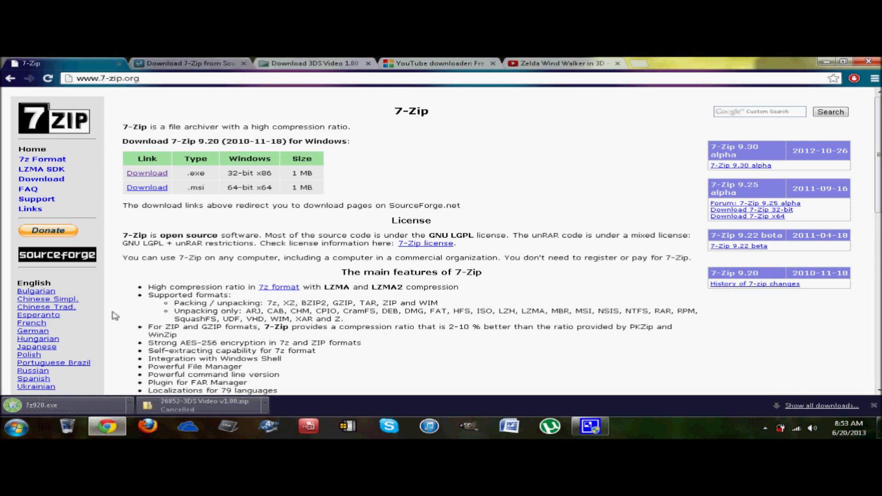
pyautogui.click(229, 62)
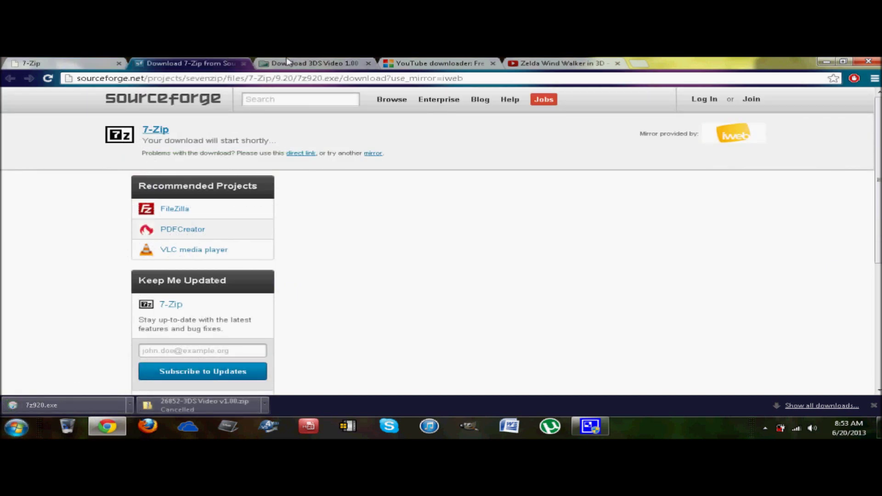
pyautogui.click(244, 63)
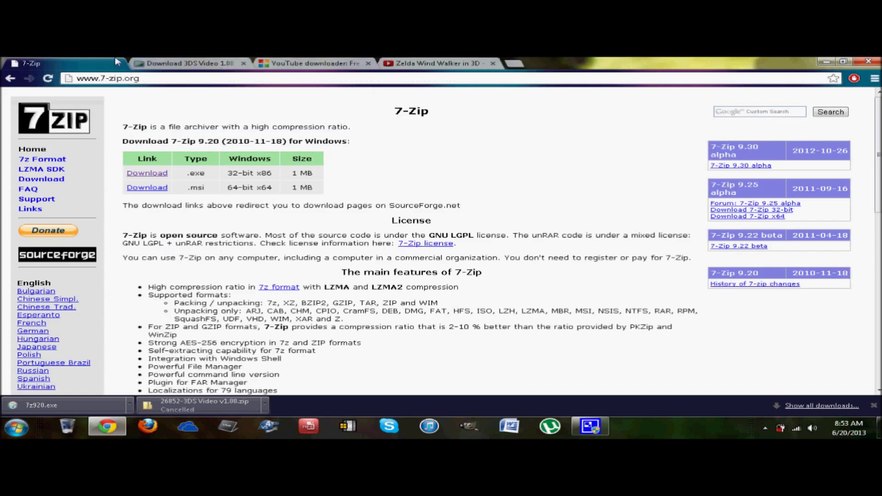
# Shrink the browser window to reach the desktop, delete the 7z920 installer there, and maximize the browser again.
pyautogui.doubleClick(607, 62)
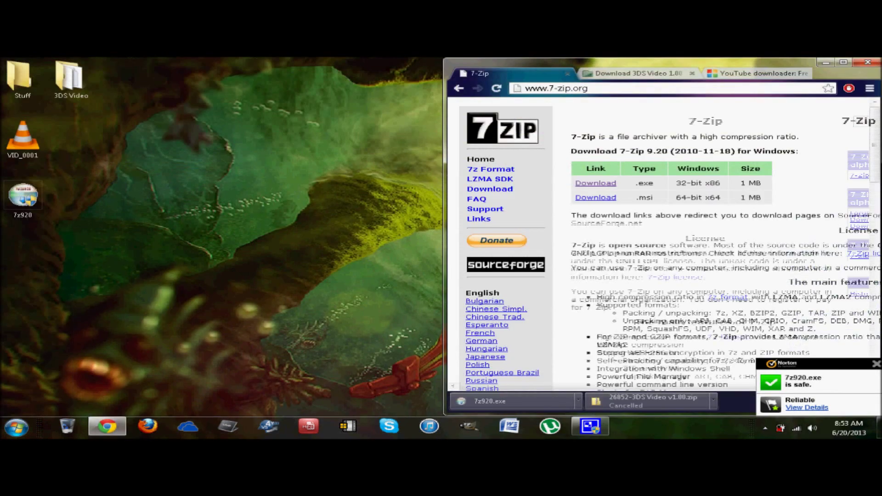
pyautogui.rightClick(18, 197)
pyautogui.click(71, 363)
pyautogui.press('Return')
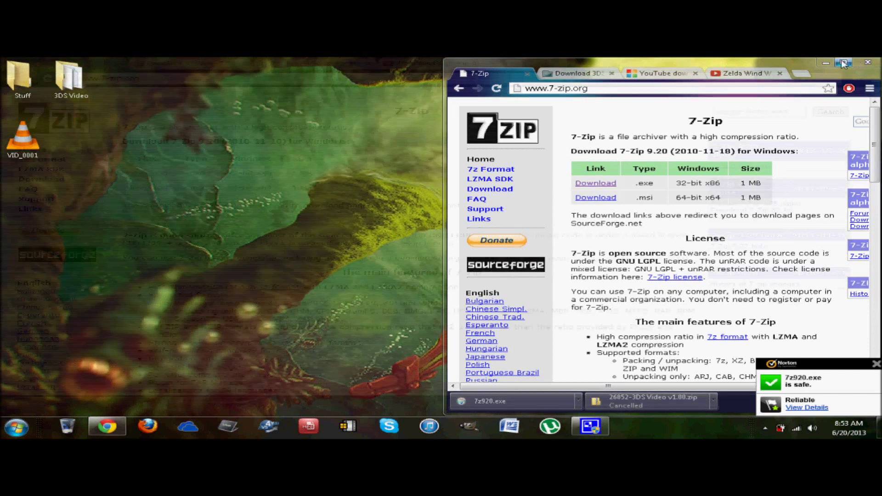
pyautogui.click(844, 62)
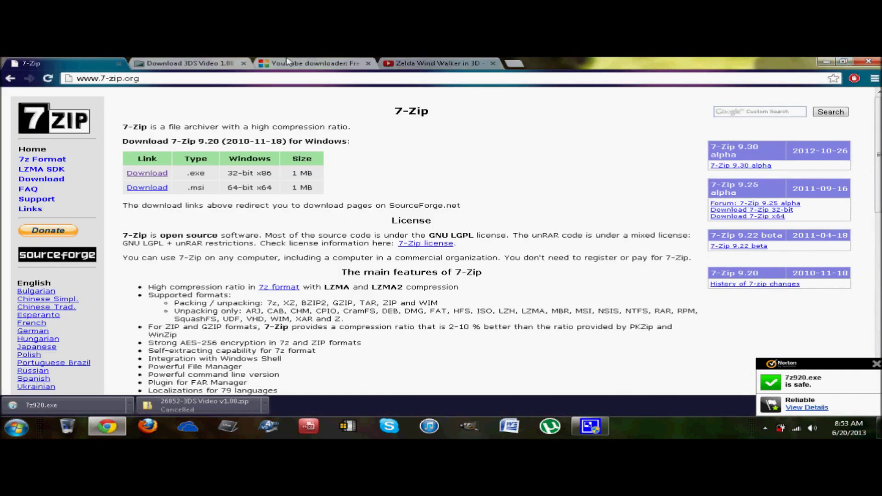
# Close the 7-Zip tab and download 3DS Video 1.00 from FileTrip using the automatic download, retrying it once.
pyautogui.click(119, 63)
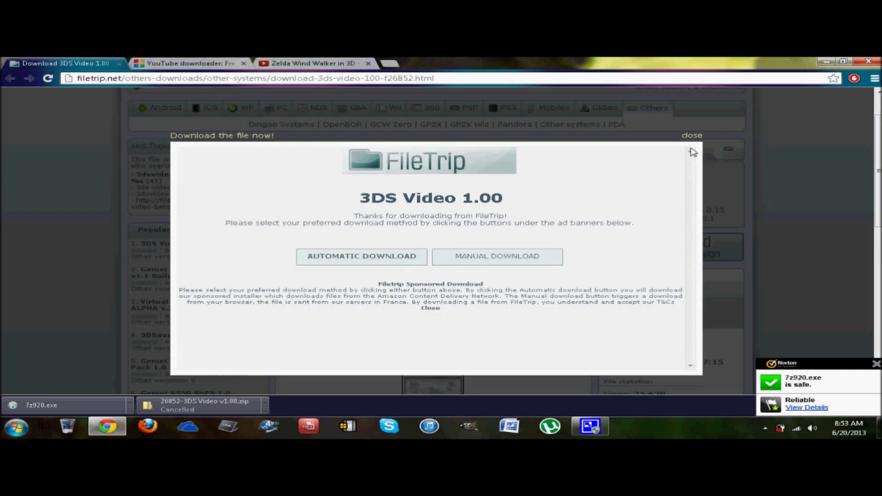
pyautogui.click(692, 137)
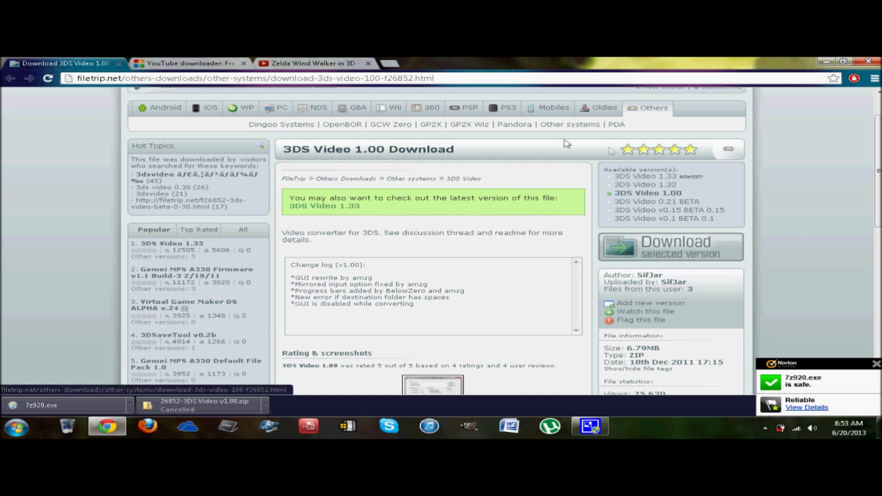
pyautogui.click(648, 244)
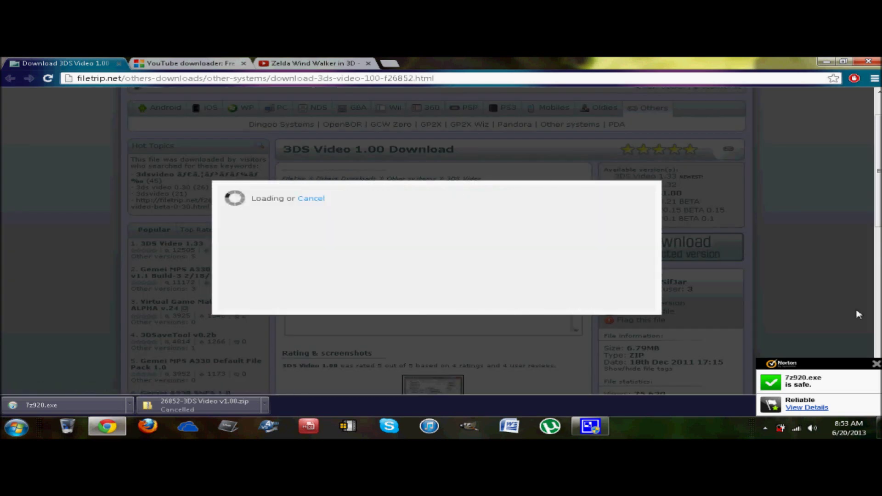
pyautogui.click(876, 364)
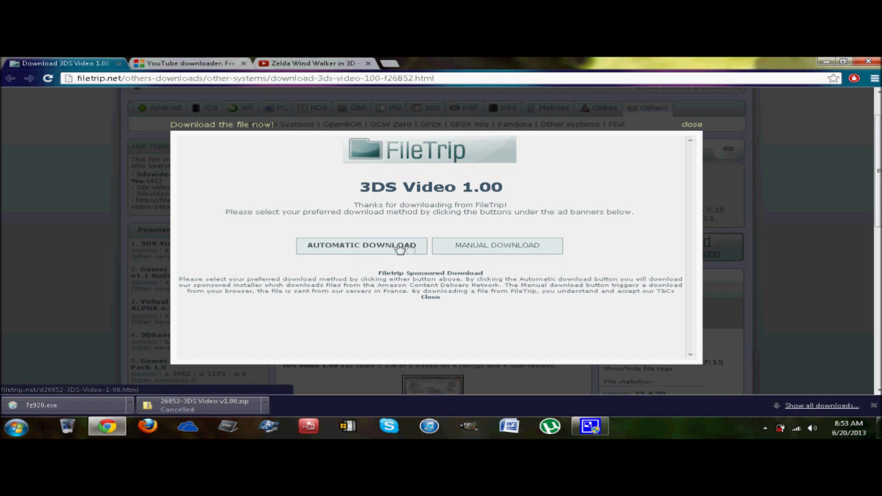
pyautogui.click(400, 249)
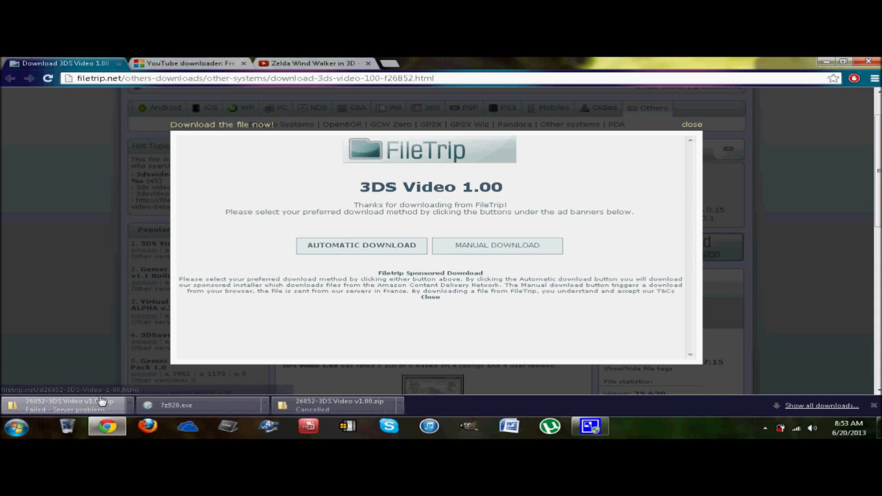
pyautogui.click(397, 250)
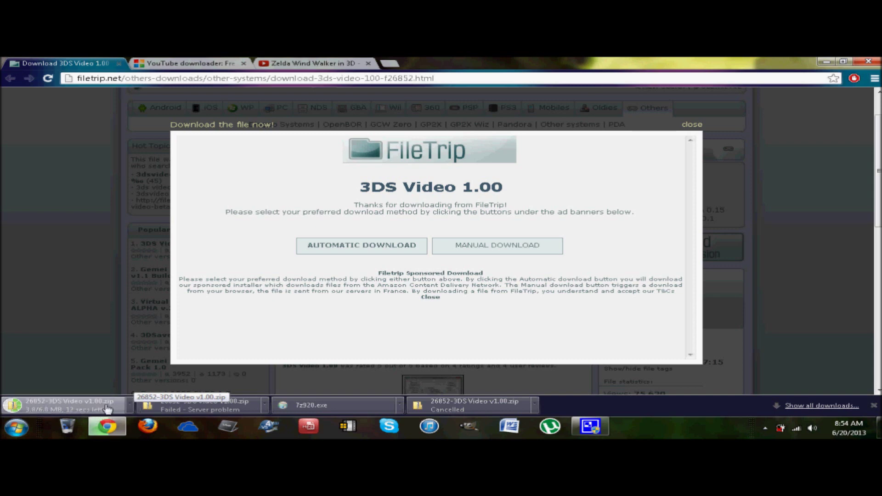
# Close the FileTrip tab and minimize the browser to uncover the desktop.
pyautogui.press('super+Right')
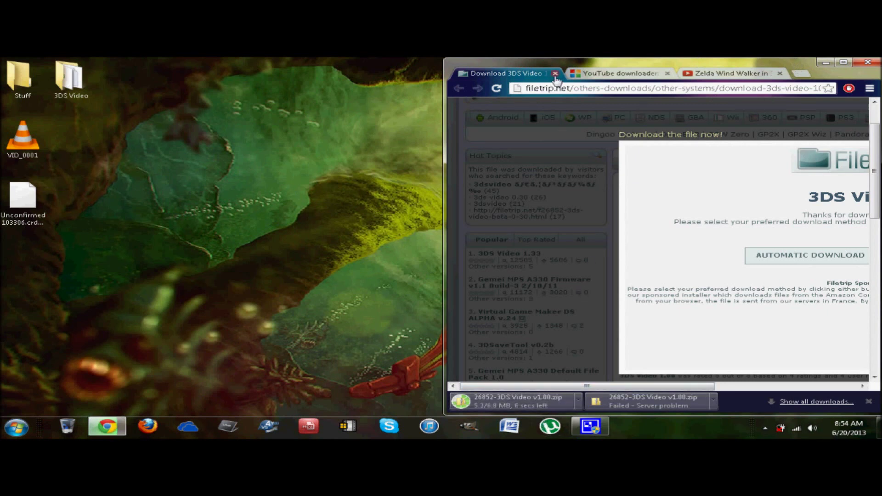
pyautogui.click(555, 73)
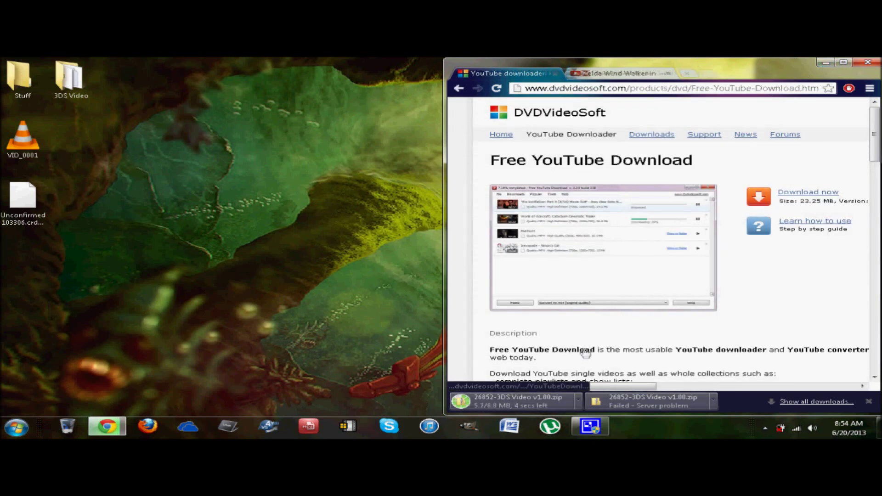
pyautogui.click(579, 403)
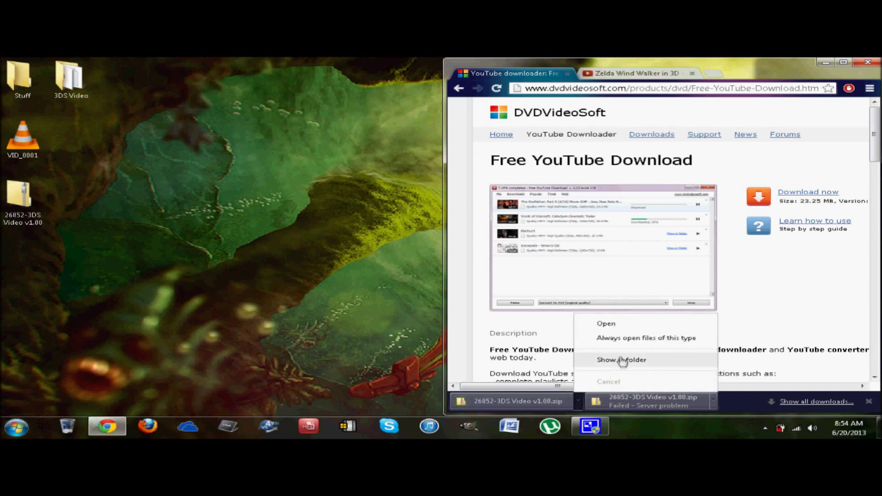
pyautogui.click(826, 65)
pyautogui.click(826, 64)
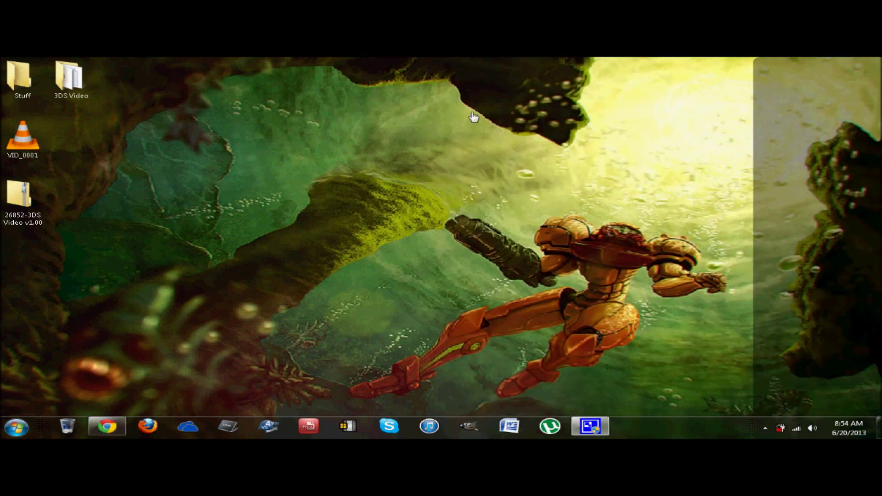
# Open the 26852-3DS Video v1.00 archive from the desktop, highlight all its contents, and close it again.
pyautogui.doubleClick(24, 202)
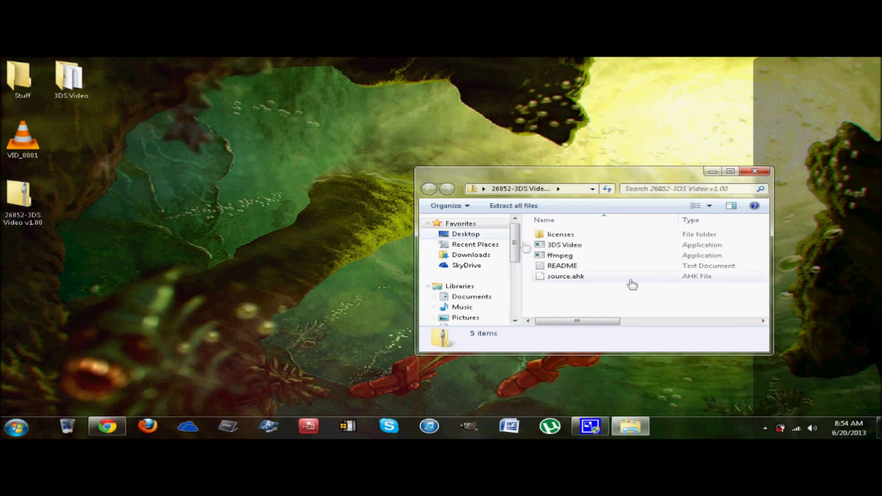
pyautogui.moveTo(582, 301); pyautogui.dragTo(615, 305)
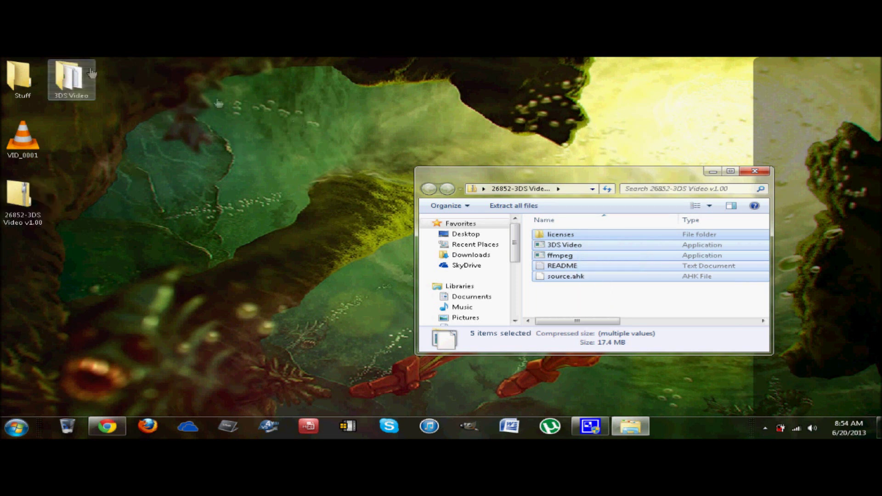
pyautogui.moveTo(585, 262); pyautogui.dragTo(684, 299)
pyautogui.click(683, 300)
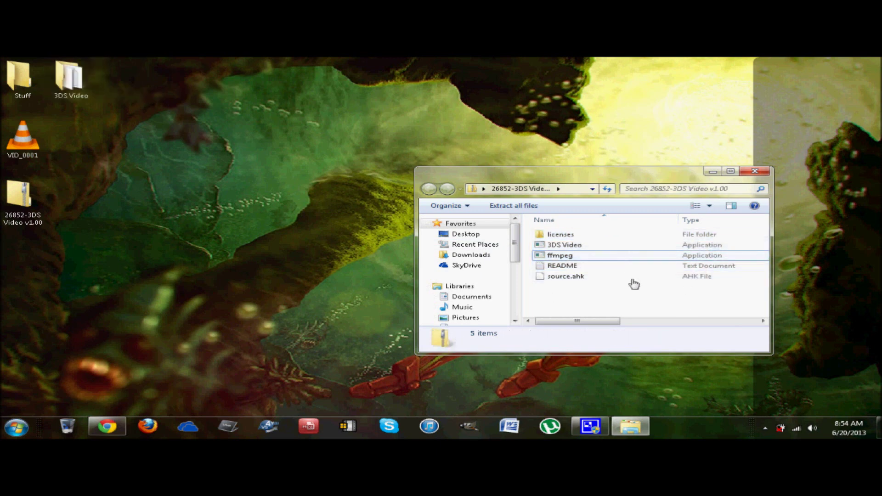
pyautogui.click(755, 171)
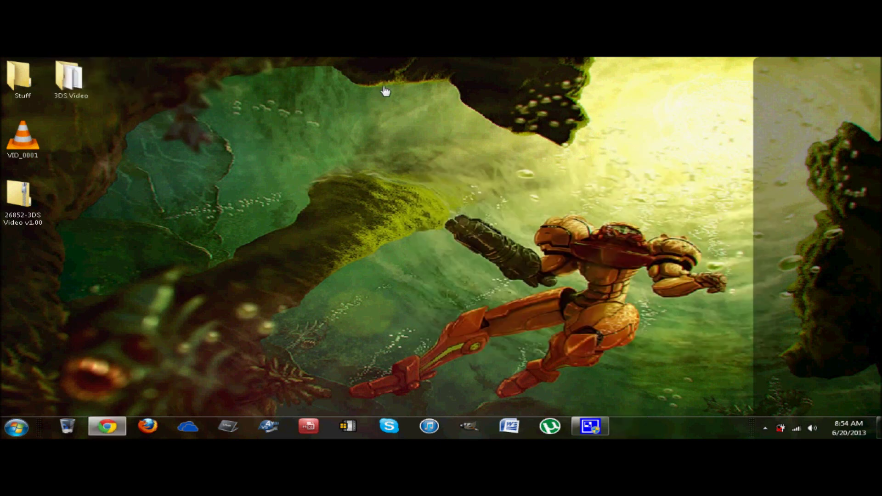
# Delete the 26852-3DS Video v1.00 archive from the desktop.
pyautogui.rightClick(14, 187)
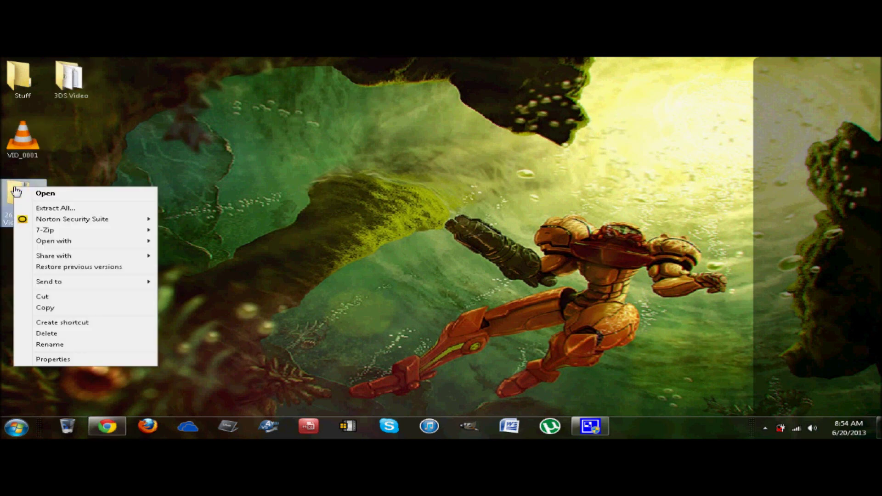
pyautogui.click(47, 333)
pyautogui.press('Return')
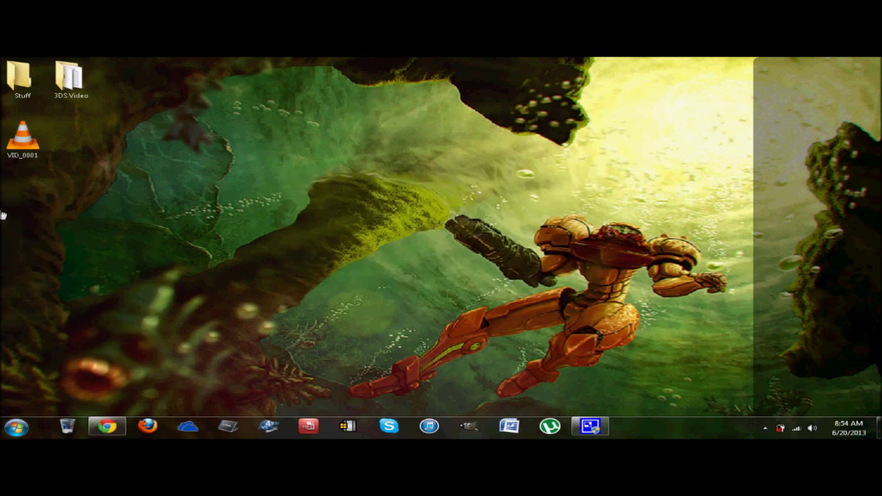
# Examine the files inside the 3DS Video desktop folder and close the folder window.
pyautogui.doubleClick(69, 76)
pyautogui.moveTo(601, 305); pyautogui.dragTo(582, 236)
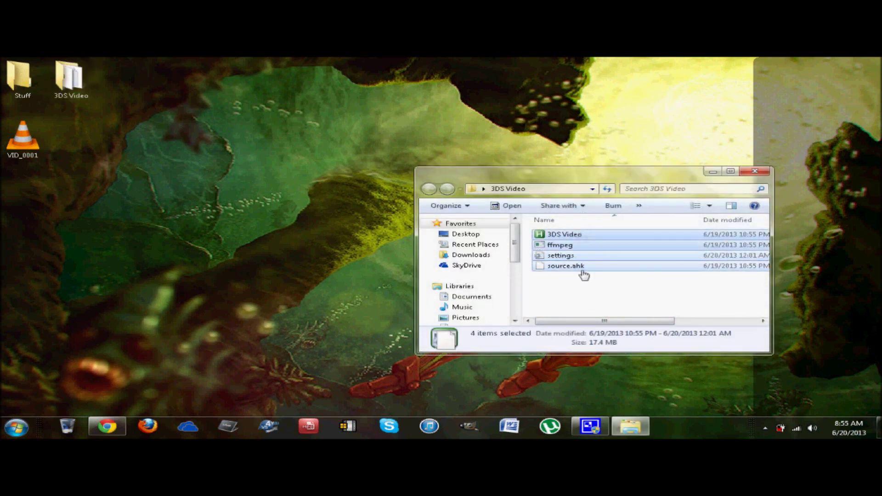
pyautogui.click(756, 173)
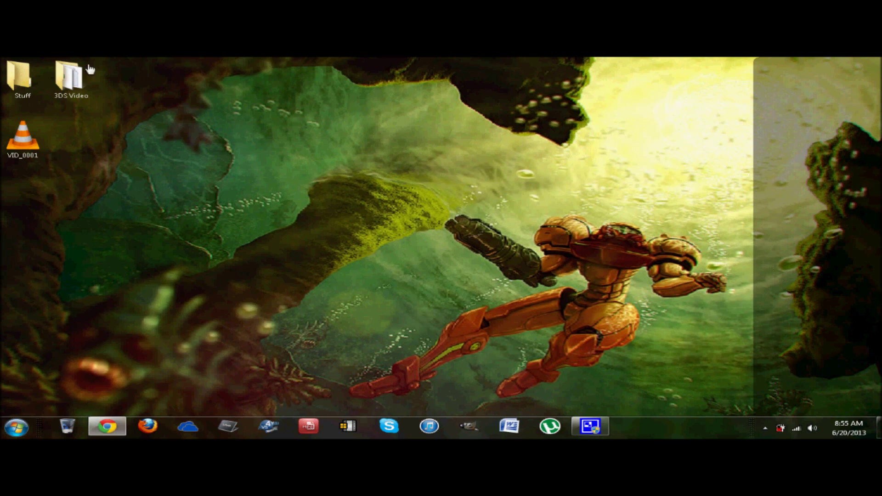
pyautogui.moveTo(90, 69); pyautogui.dragTo(102, 125)
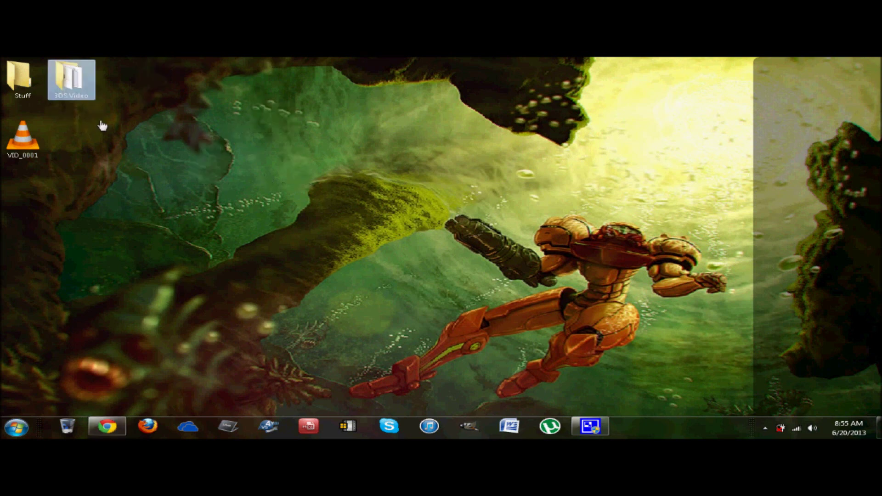
pyautogui.click(164, 285)
# Bring the browser back maximized and view the enlarged program screenshot on the Free YouTube Download page, closing it again.
pyautogui.click(106, 428)
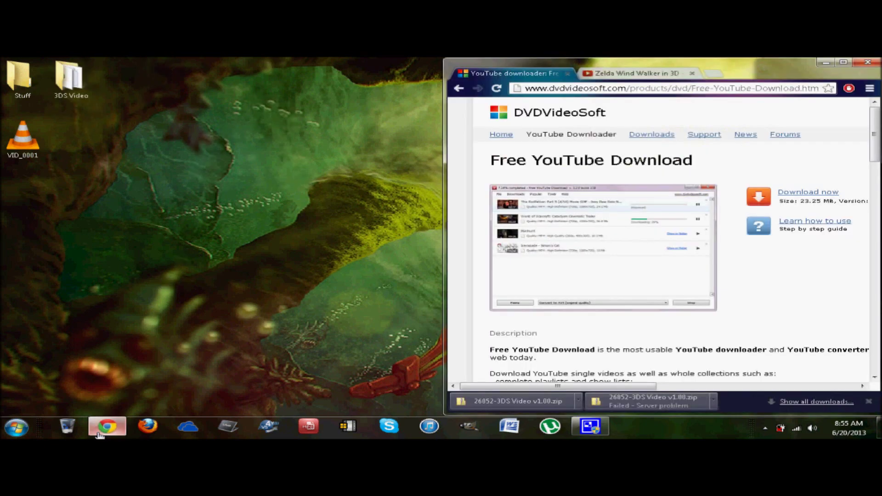
pyautogui.click(844, 63)
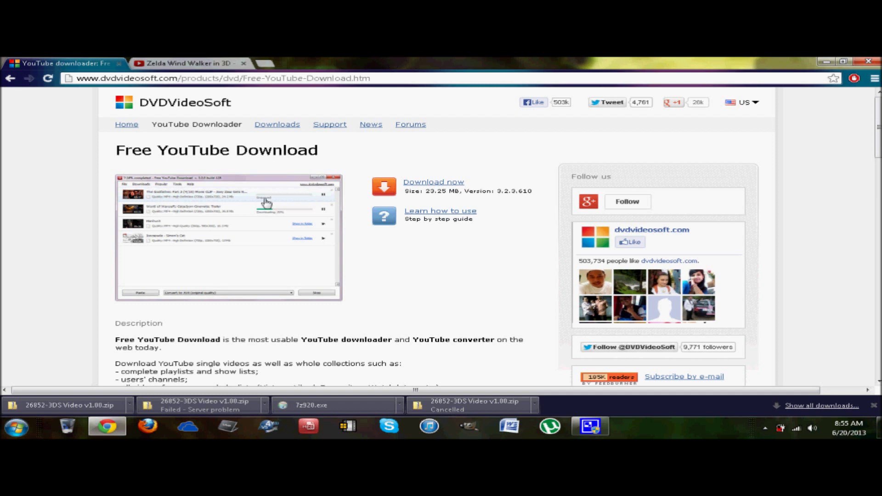
pyautogui.click(259, 225)
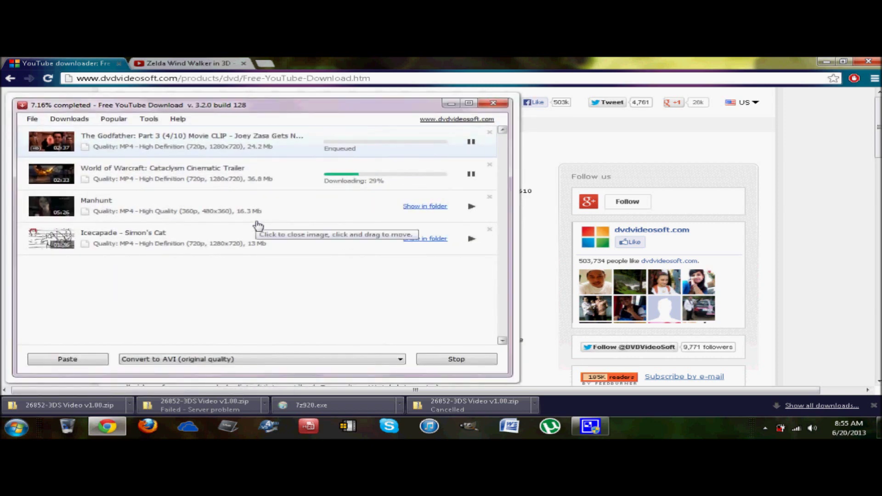
pyautogui.click(294, 322)
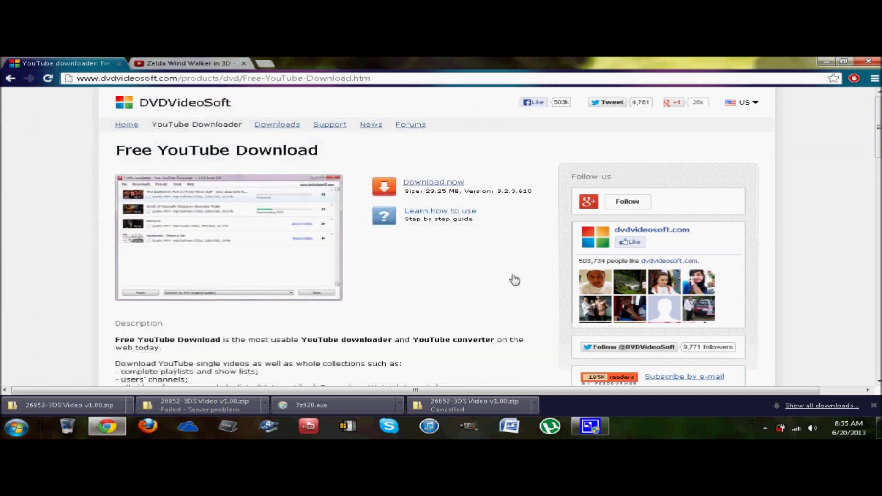
# Download the Free YouTube Download installer and return to its product page.
pyautogui.click(455, 186)
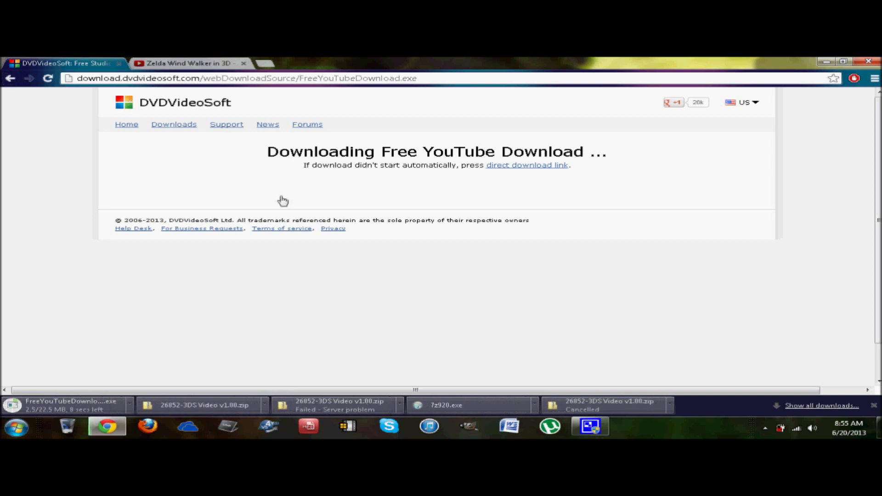
pyautogui.click(6, 80)
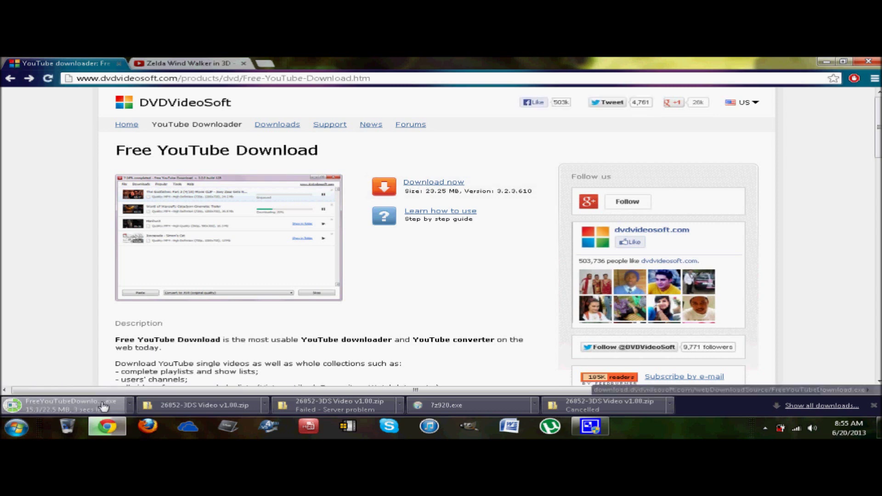
pyautogui.press('super+Right')
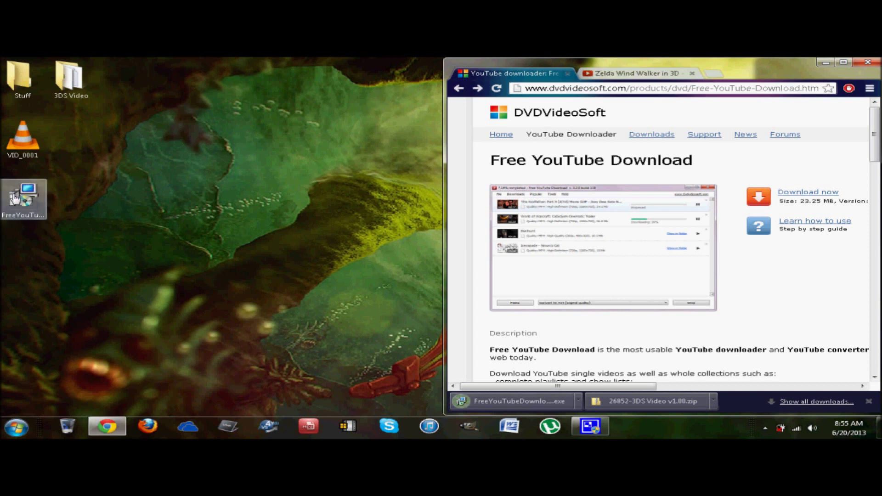
pyautogui.click(16, 199)
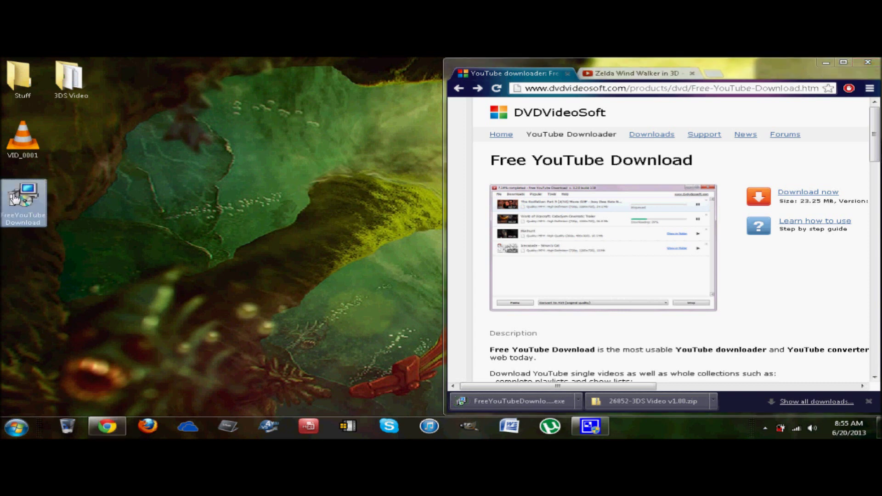
pyautogui.doubleClick(16, 198)
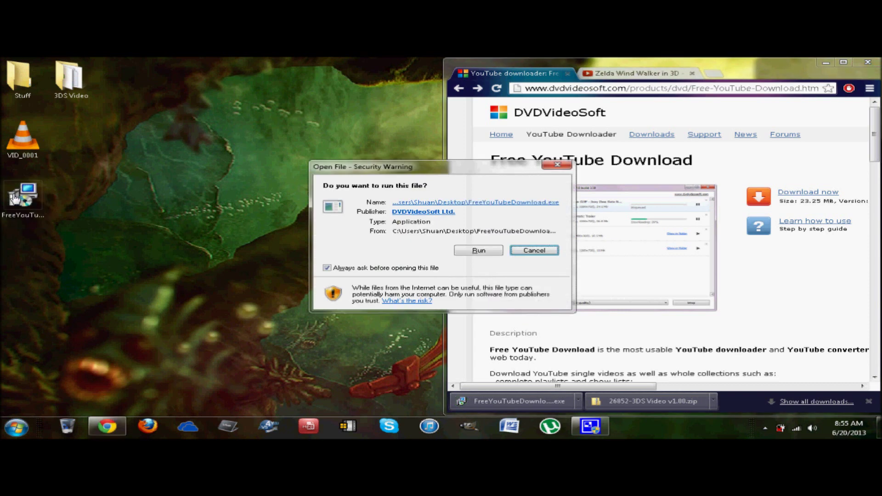
pyautogui.click(536, 253)
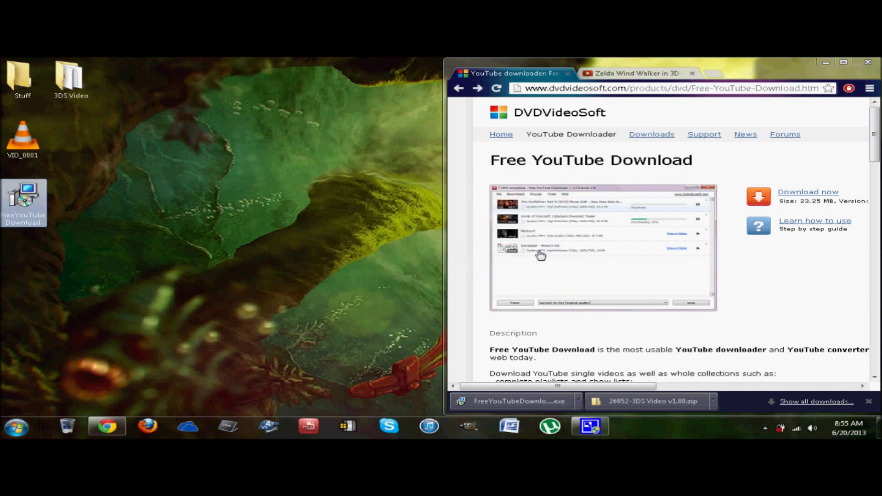
# Delete the FreeYouTubeDownload installer from the desktop.
pyautogui.rightClick(6, 191)
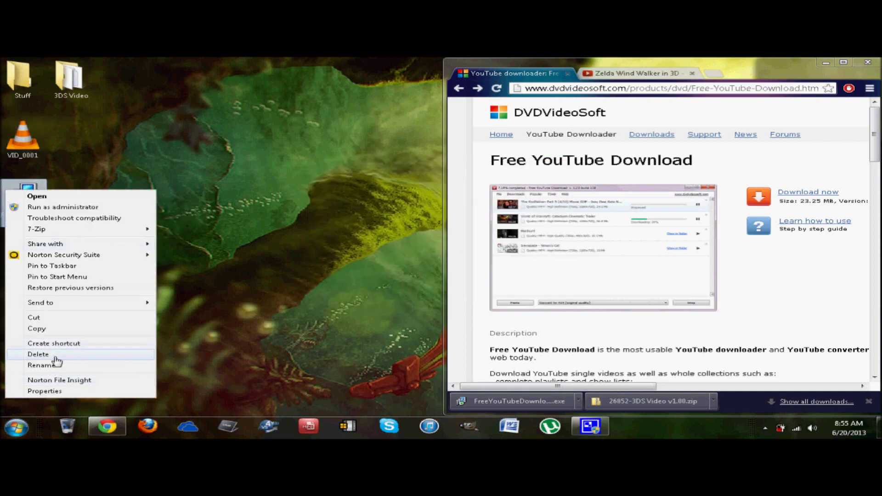
pyautogui.click(54, 358)
pyautogui.press('Return')
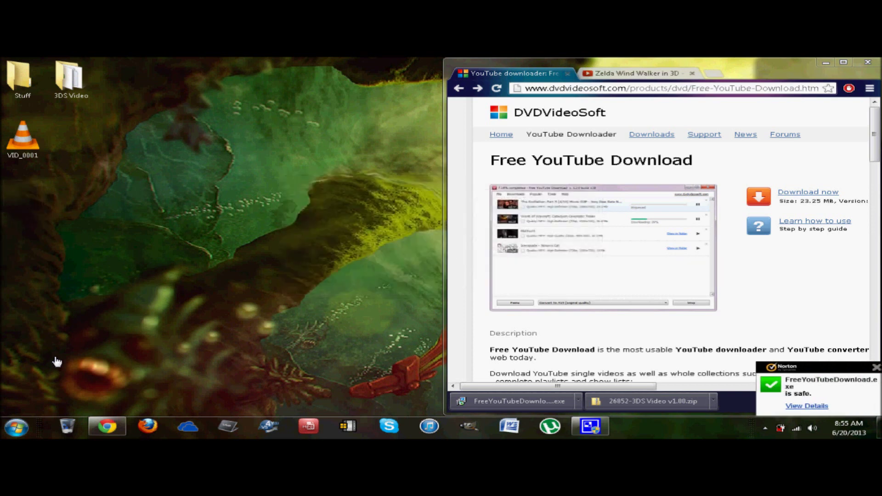
# Close the DVDVideoSoft page in the browser and maximize the window on the Zelda Wind Walker YouTube video.
pyautogui.click(826, 63)
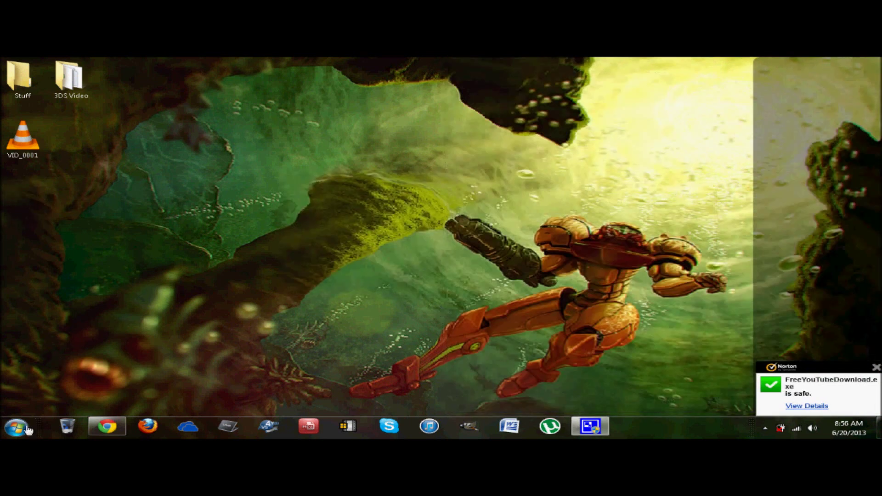
pyautogui.click(94, 433)
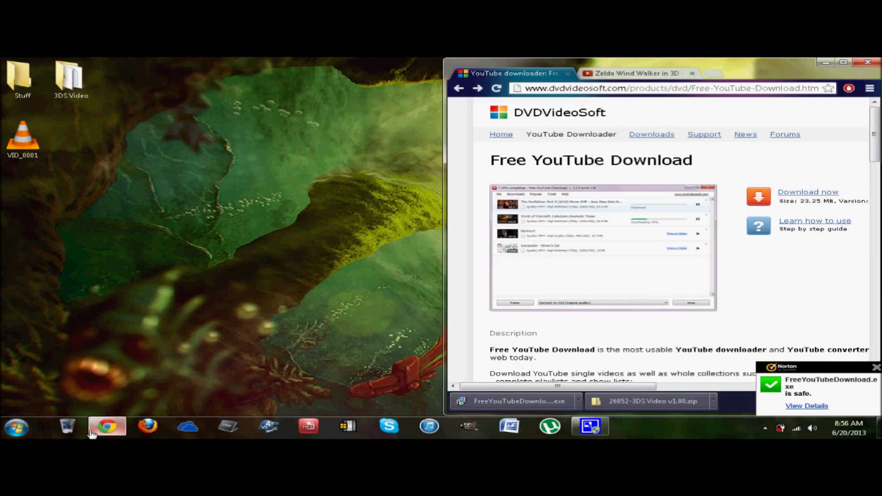
pyautogui.click(568, 74)
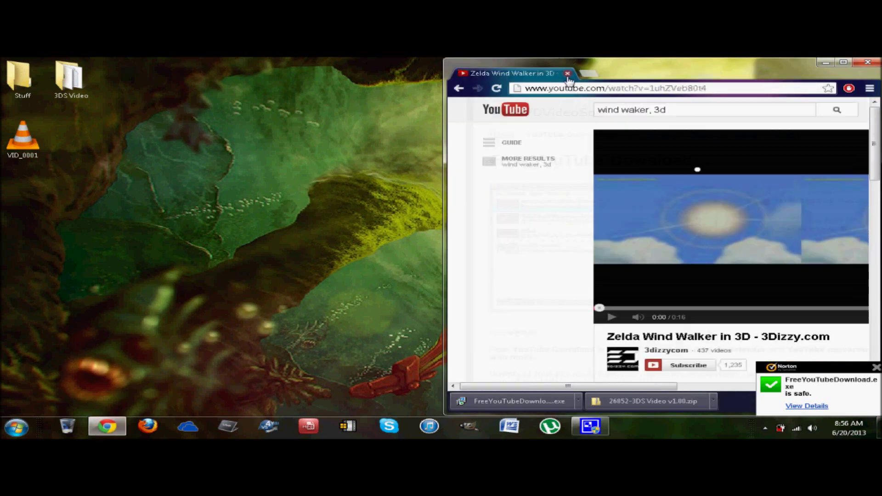
pyautogui.click(842, 63)
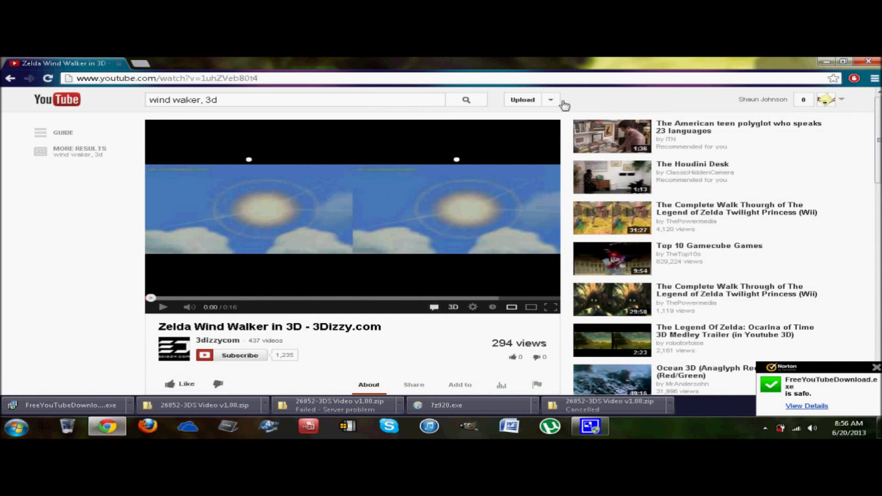
# Minimize the browser, search the installed programs for "free youtube" and launch Free YouTube Download.
pyautogui.click(825, 63)
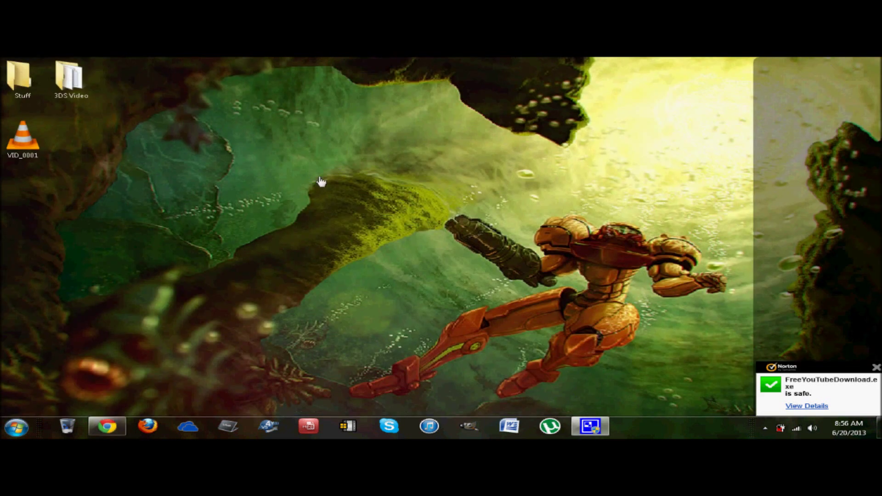
pyautogui.click(16, 427)
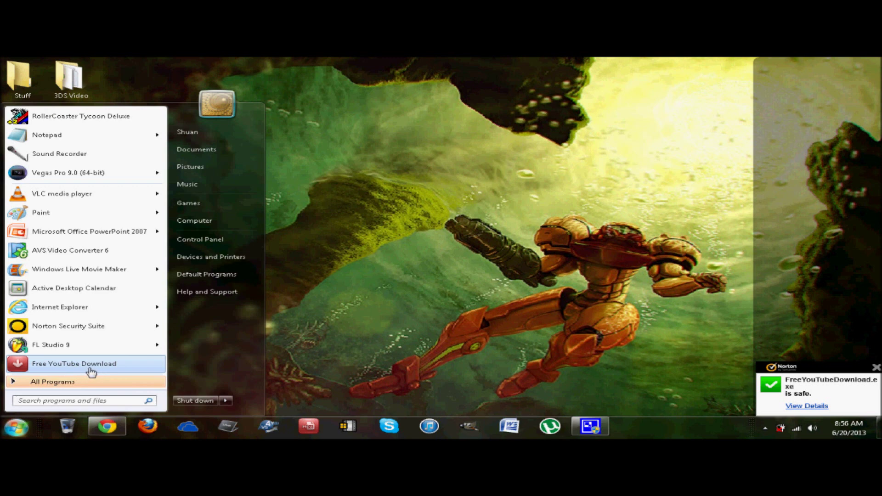
pyautogui.write('feeree')
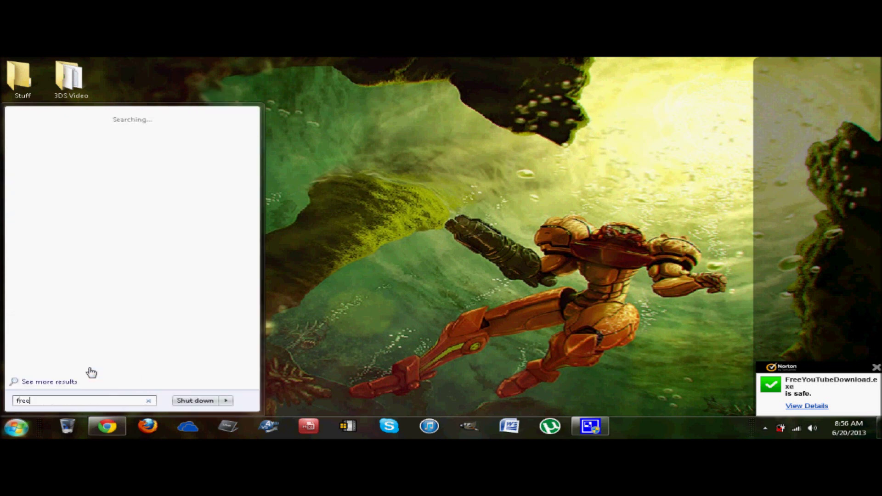
pyautogui.write(' youtub')
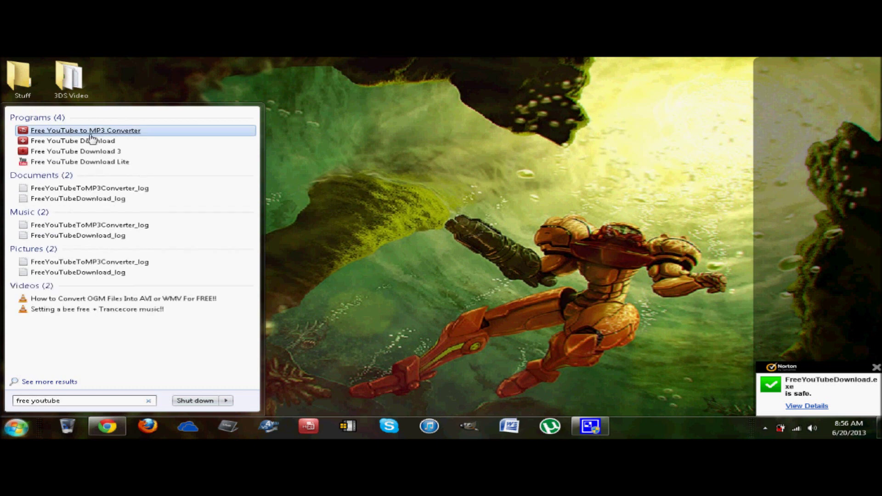
pyautogui.write('e')
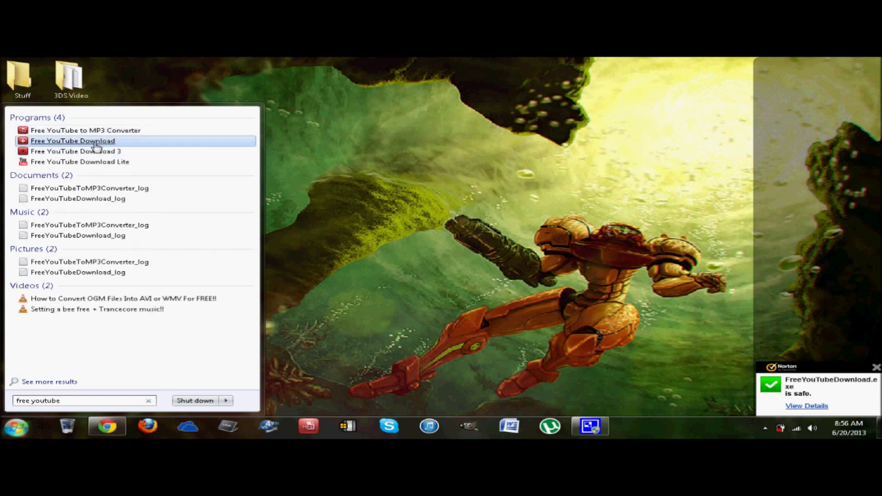
pyautogui.click(96, 141)
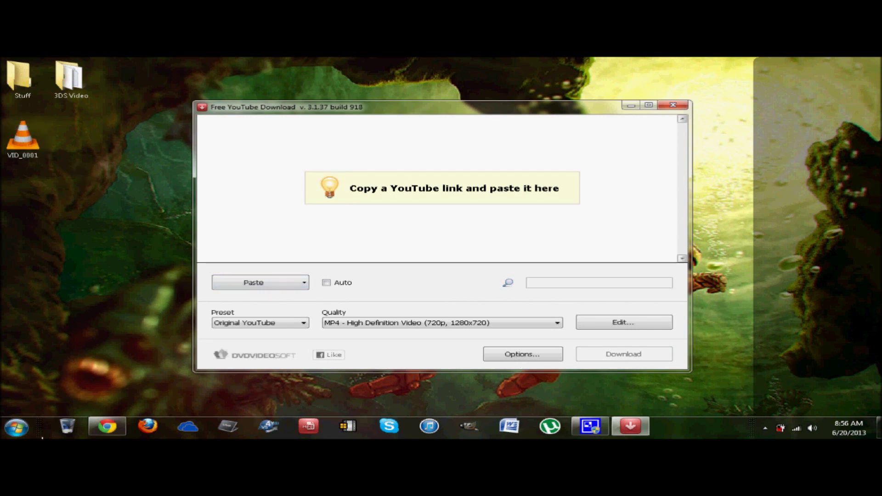
# Copy the Zelda Wind Walker video's URL from the browser and paste it into Free YouTube Download.
pyautogui.click(107, 427)
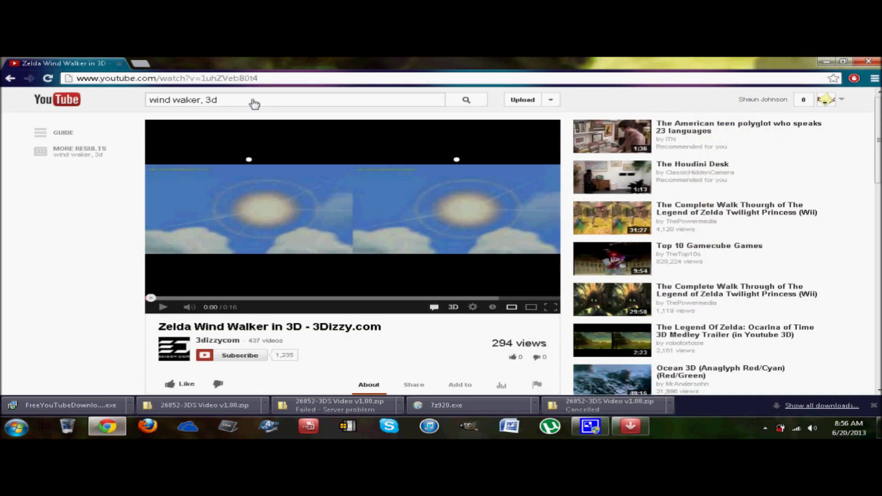
pyautogui.click(319, 78)
pyautogui.press('super+c')
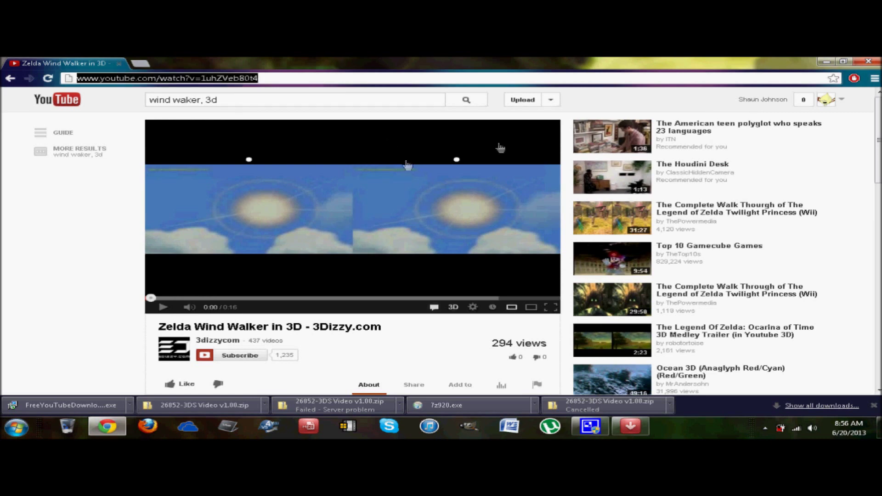
pyautogui.click(826, 62)
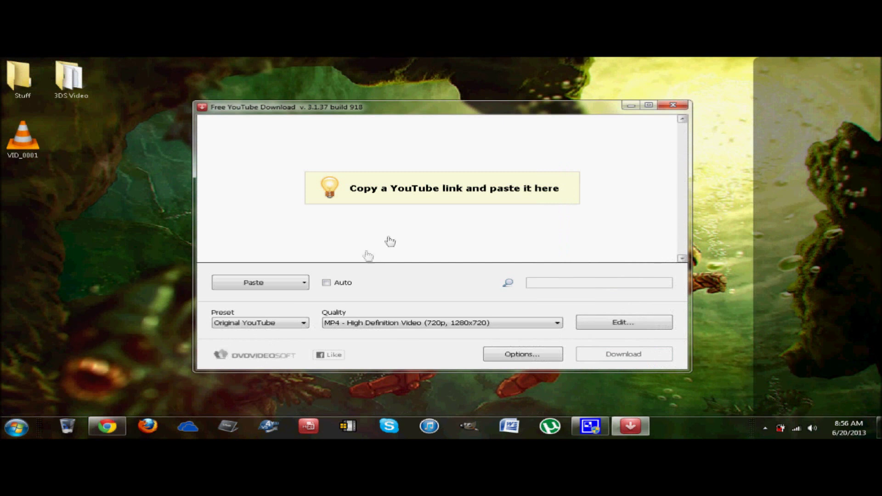
pyautogui.click(288, 286)
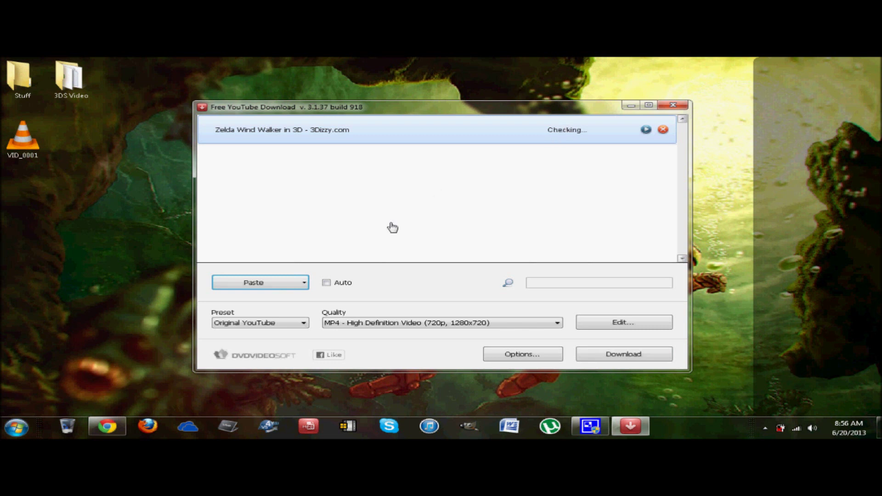
# Choose the quality MP4 - High Definition Video (720p, 1280x720) and download the Zelda Wind Walker video.
pyautogui.click(426, 322)
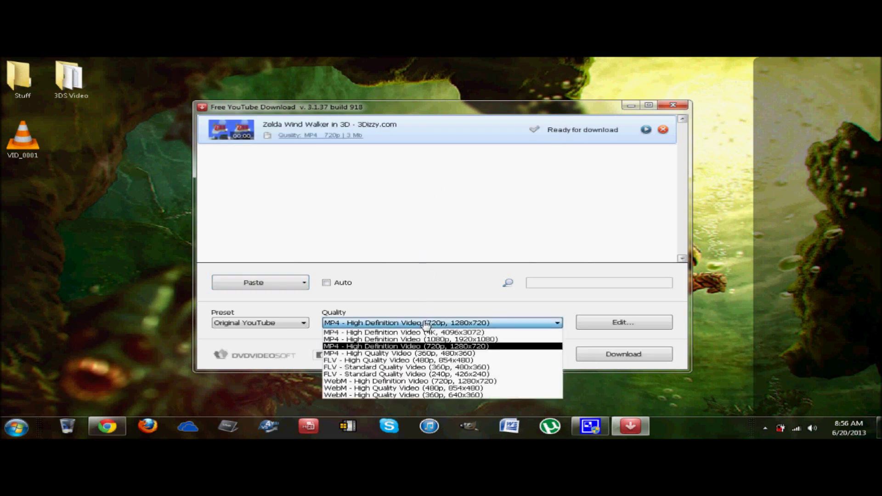
pyautogui.click(439, 347)
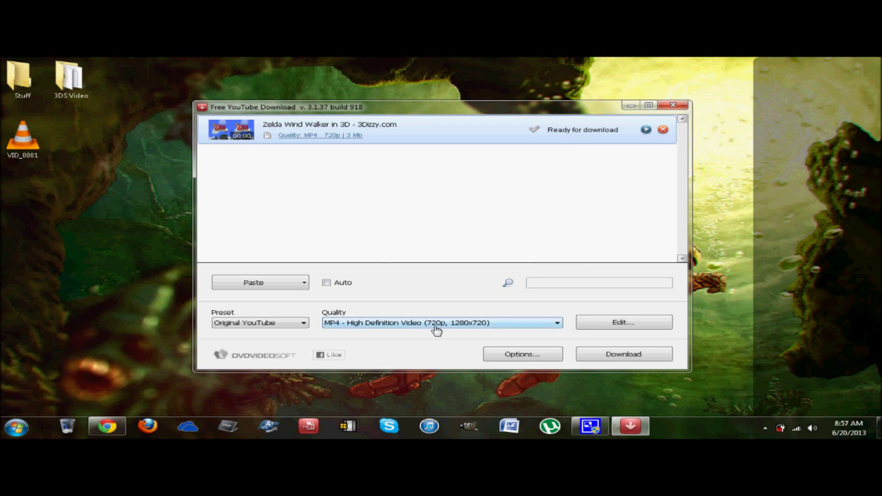
pyautogui.click(541, 327)
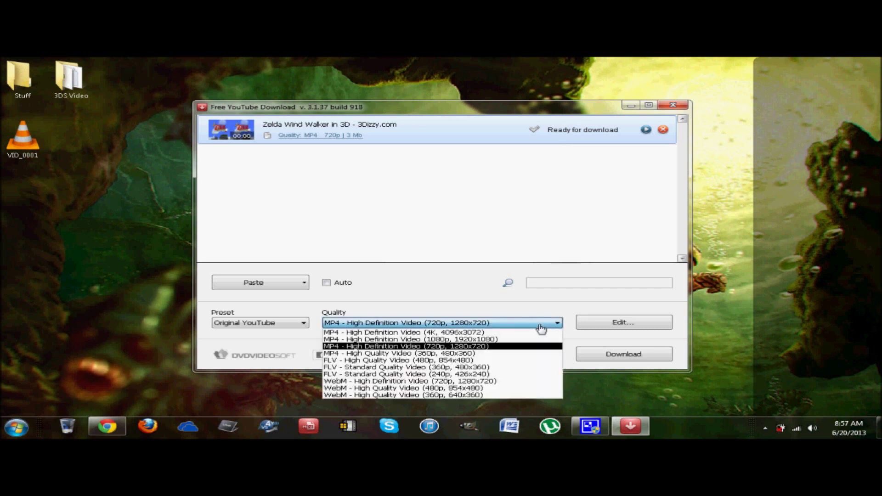
pyautogui.click(594, 231)
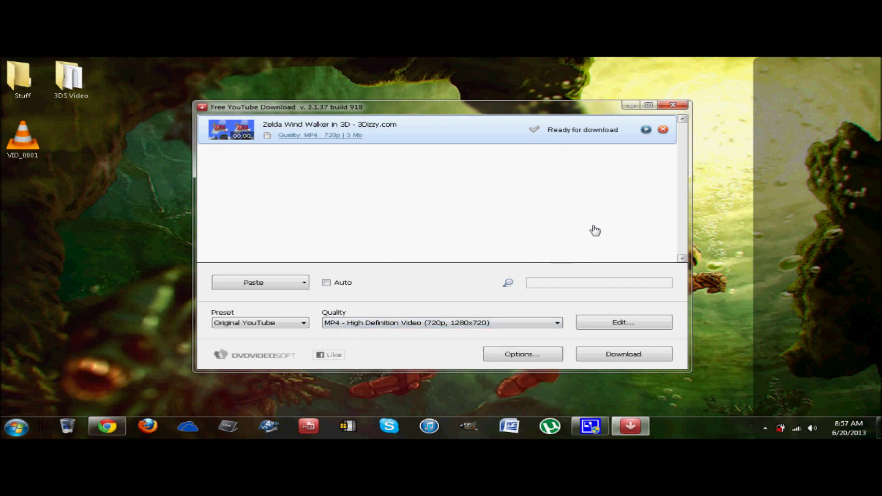
pyautogui.click(636, 363)
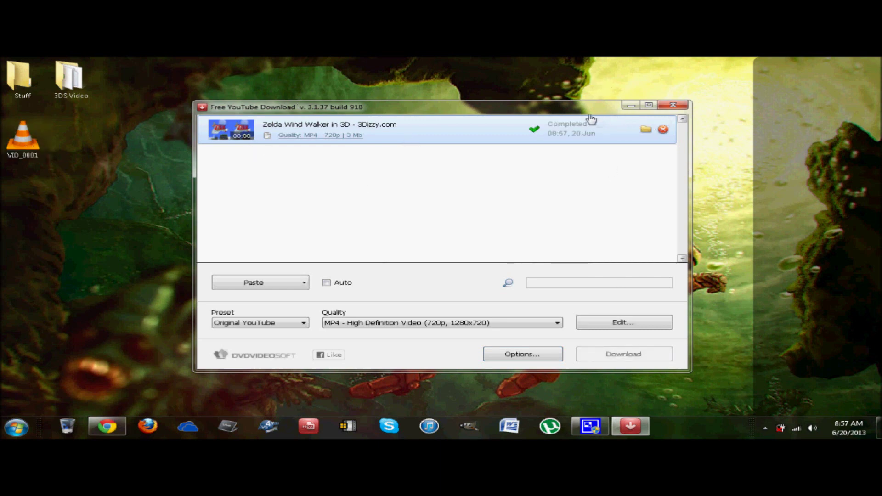
# Examine the output folder setting in the Free YouTube Download options and close the dialog.
pyautogui.moveTo(591, 120); pyautogui.dragTo(577, 138)
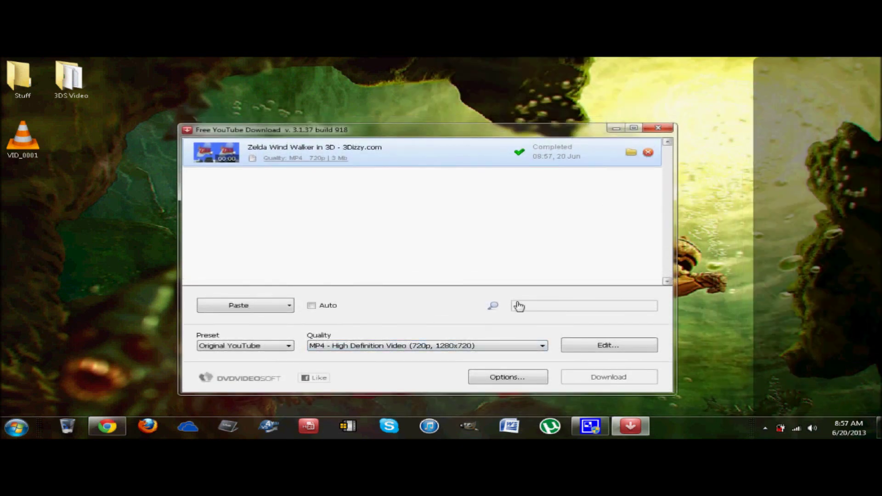
pyautogui.click(506, 380)
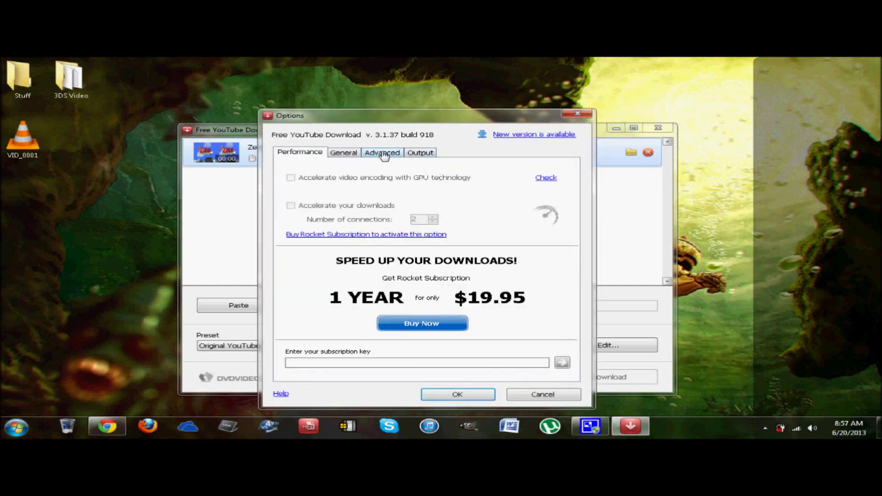
pyautogui.click(383, 153)
pyautogui.click(421, 153)
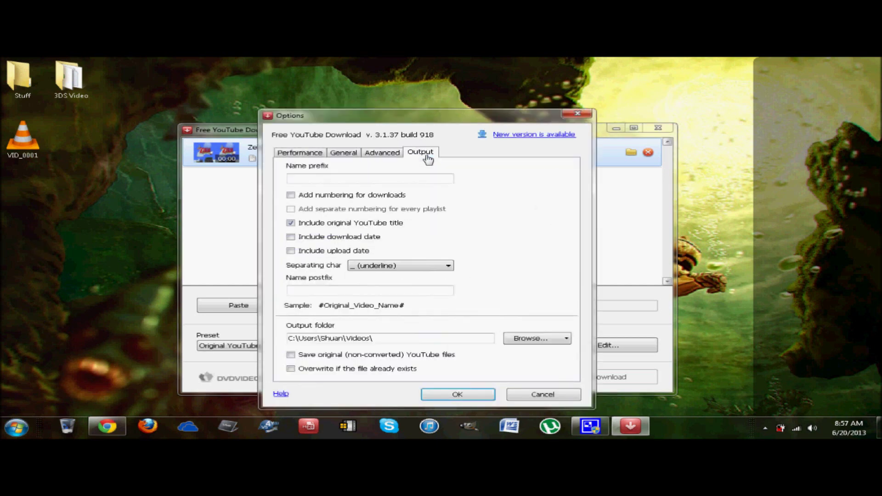
pyautogui.click(578, 115)
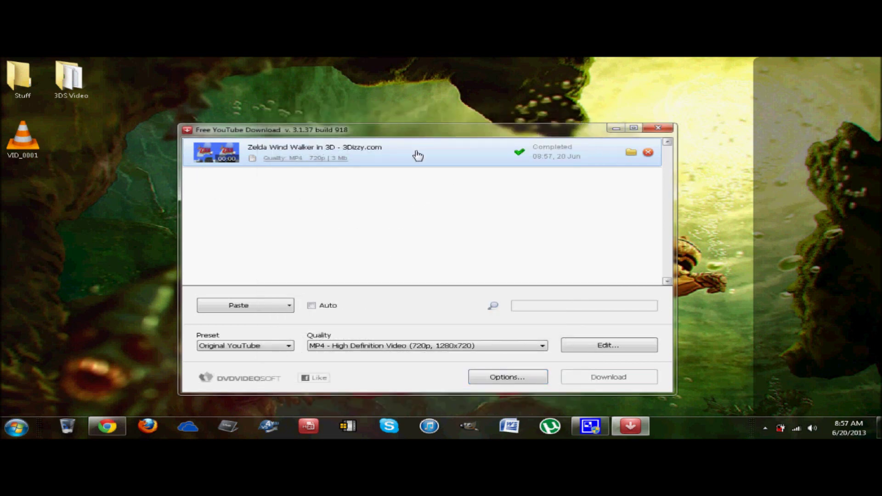
# Search the computer for "videos", open the Videos library and select the downloaded Zelda Wind Walker file.
pyautogui.click(16, 427)
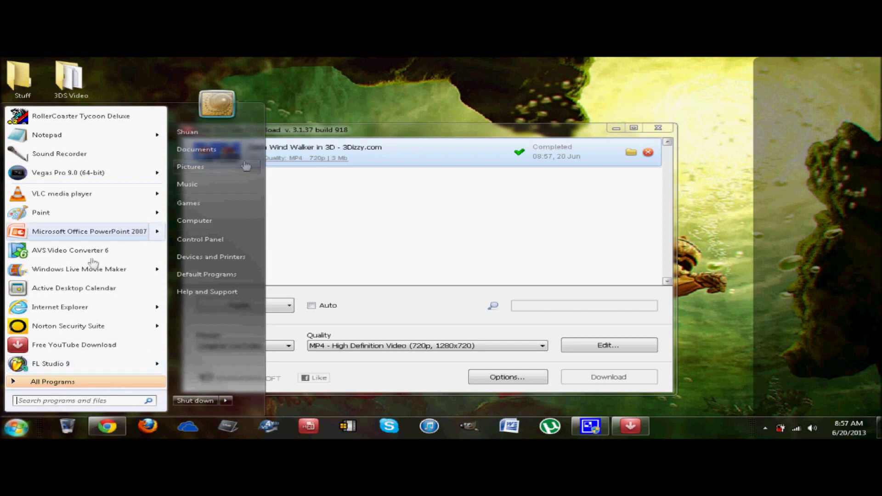
pyautogui.write('videos')
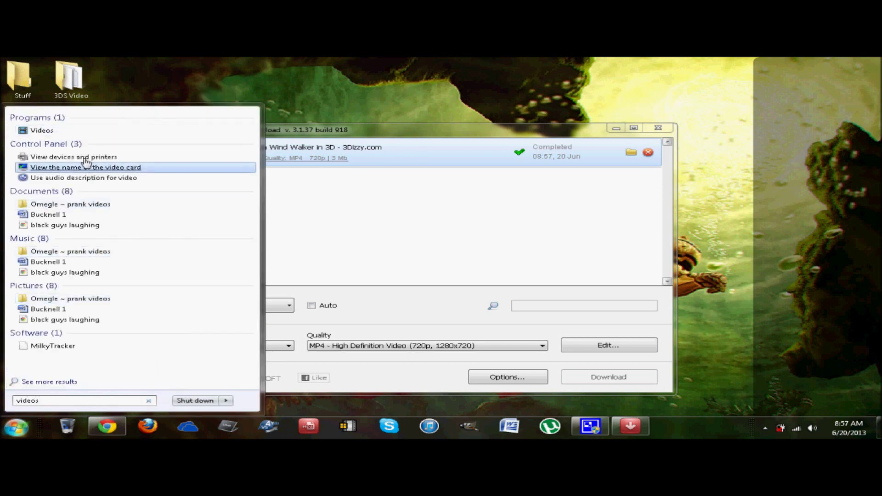
pyautogui.click(41, 131)
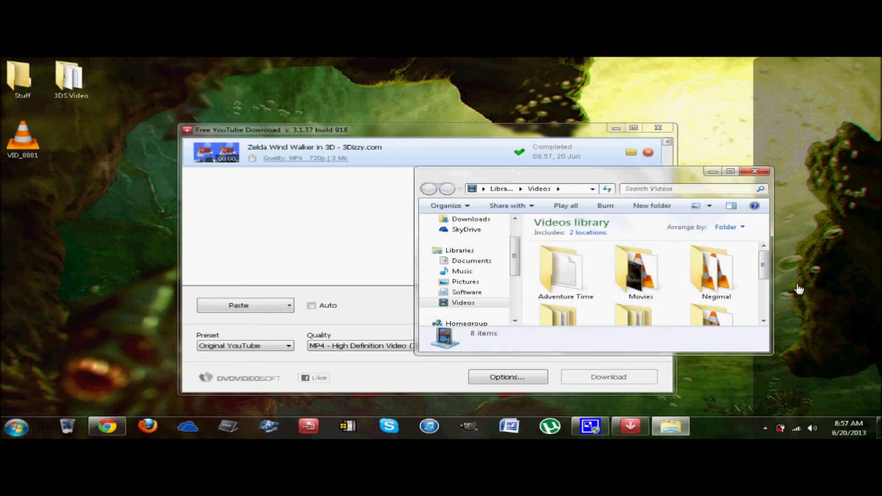
pyautogui.moveTo(763, 266); pyautogui.dragTo(774, 317)
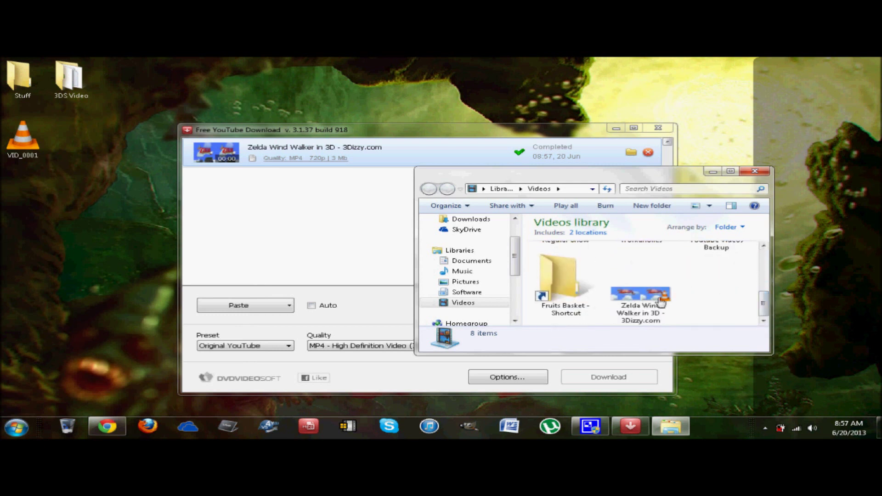
pyautogui.click(639, 300)
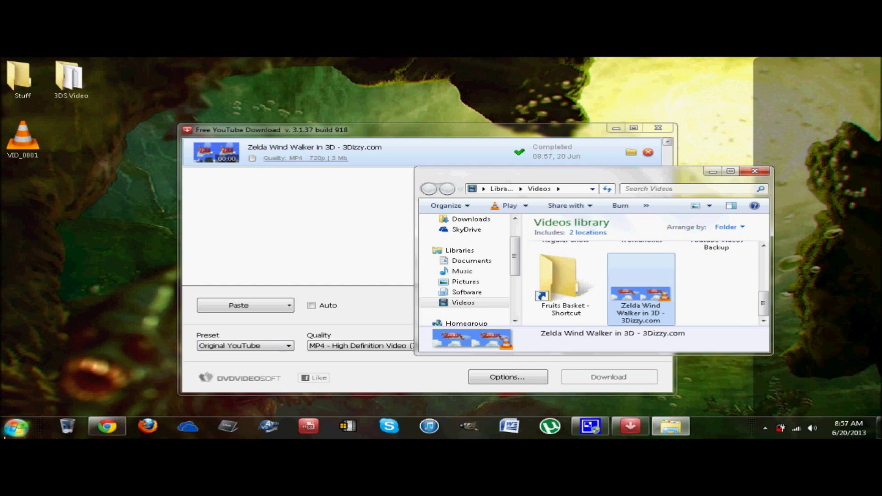
# Search the computer for "zelda wind waker" and for "wind waker", and close the search.
pyautogui.click(5, 436)
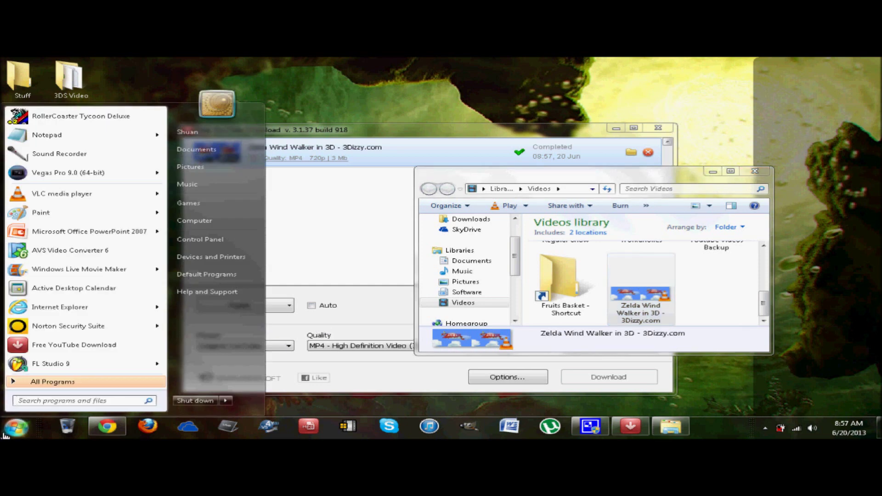
pyautogui.write('ze')
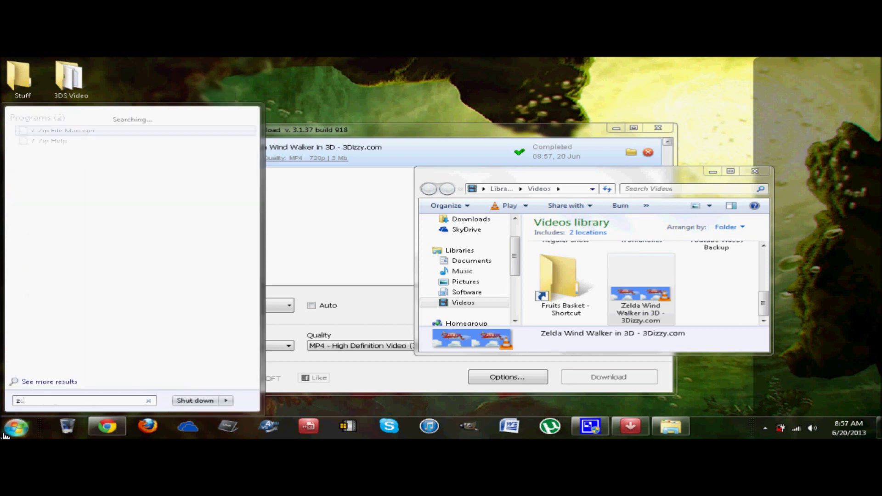
pyautogui.write('lda wind waker')
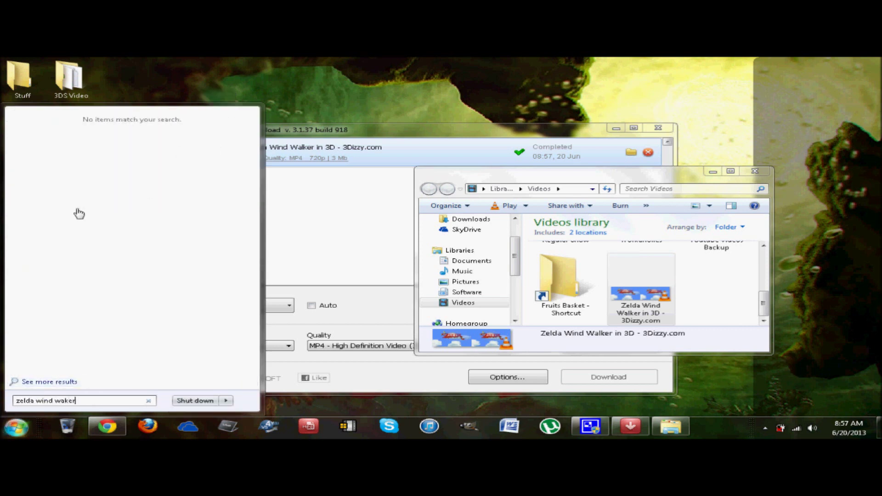
pyautogui.press('BackSpace')
pyautogui.press('BackSpace')
pyautogui.press('BackSpace')
pyautogui.press('BackSpace')
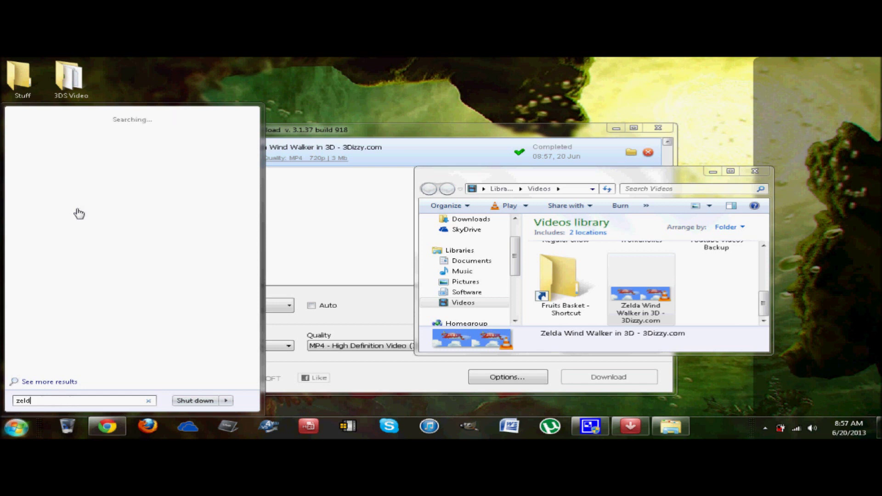
pyautogui.press('BackSpace')
pyautogui.press('BackSpace')
pyautogui.press('BackSpace')
pyautogui.press('BackSpace')
pyautogui.write('wind')
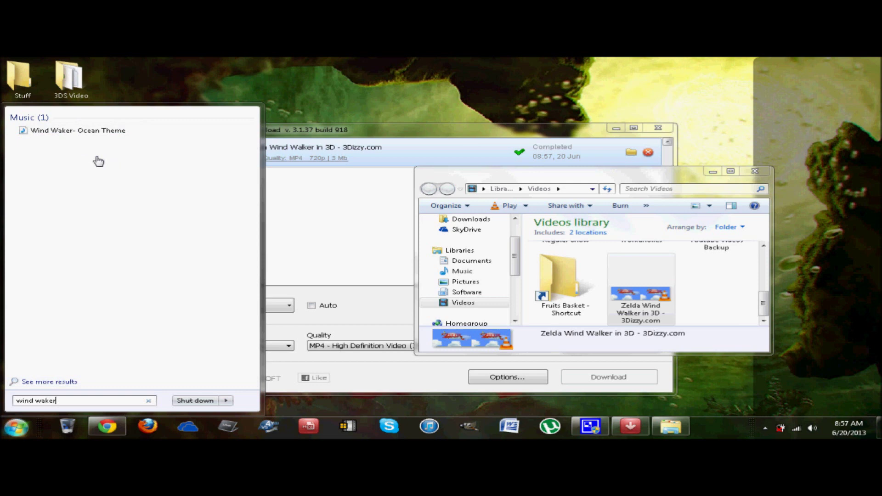
pyautogui.press('Escape')
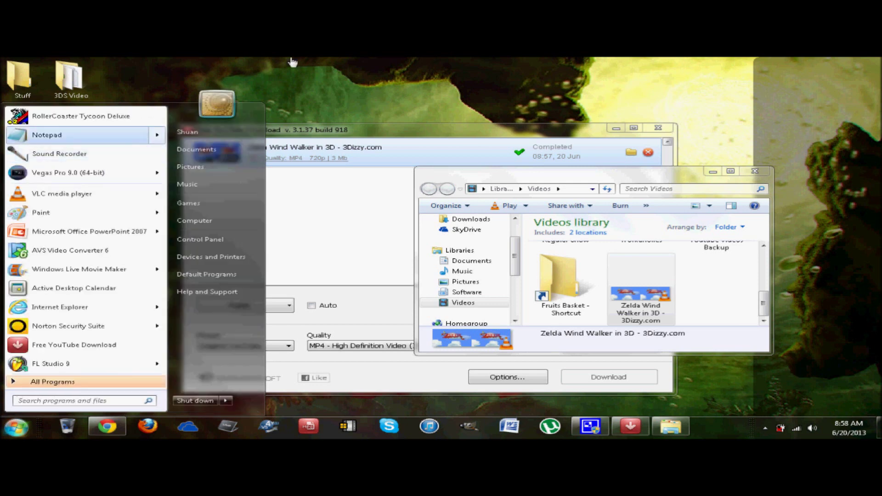
pyautogui.click(490, 61)
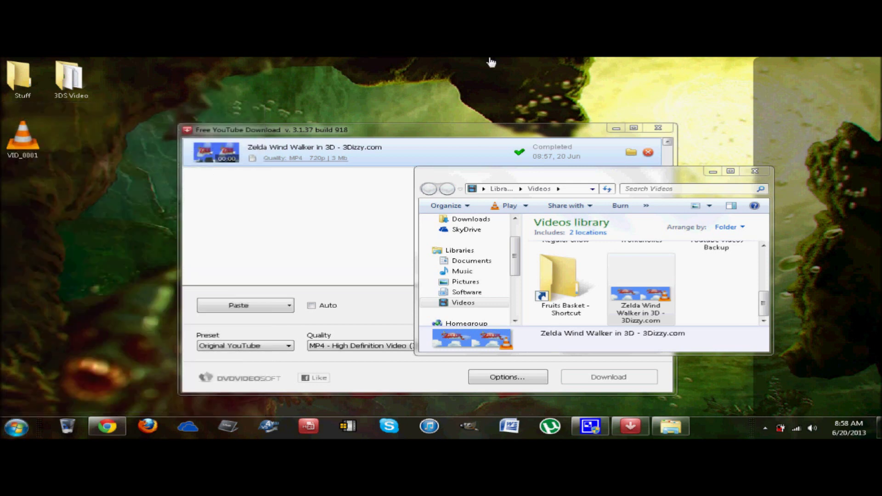
# Change the Free YouTube Download output folder to the Desktop in the options and confirm.
pyautogui.click(360, 230)
pyautogui.click(602, 348)
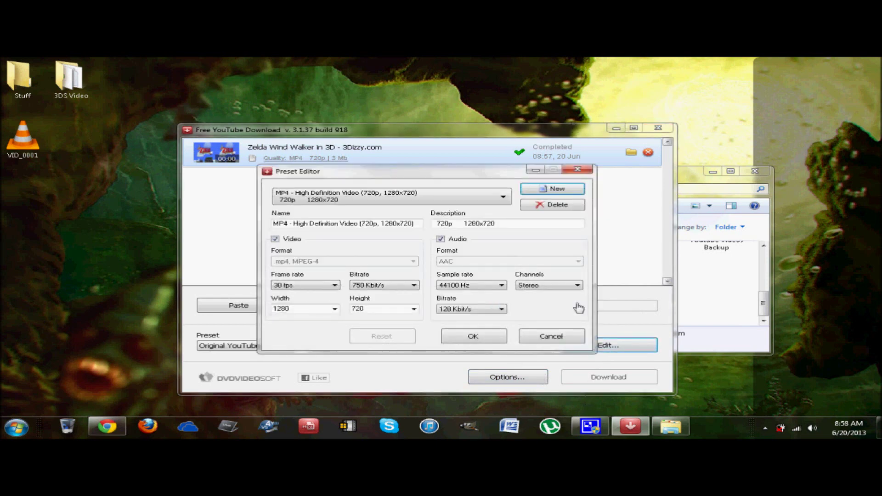
pyautogui.click(577, 169)
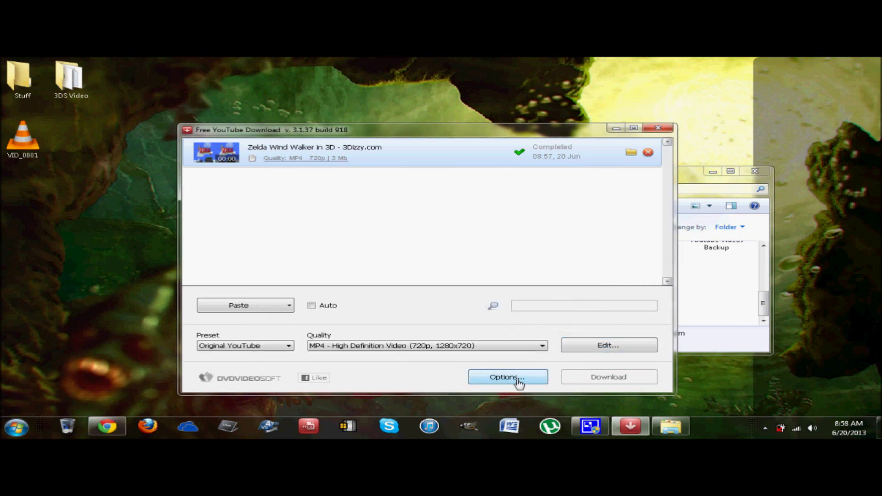
pyautogui.click(508, 377)
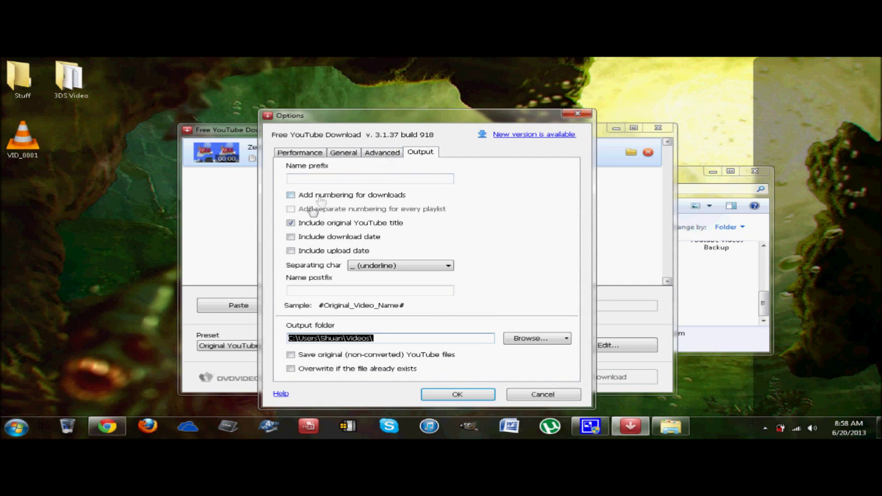
pyautogui.click(555, 340)
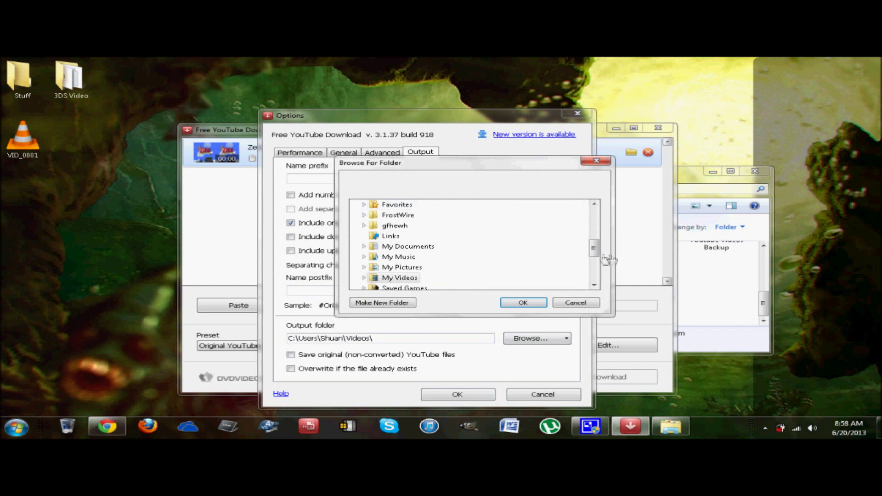
pyautogui.moveTo(597, 252); pyautogui.dragTo(596, 191)
pyautogui.click(384, 206)
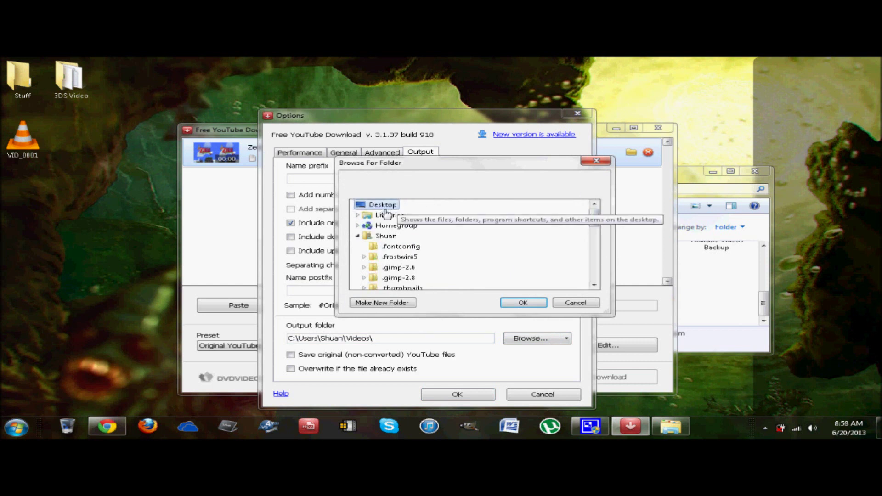
pyautogui.click(523, 303)
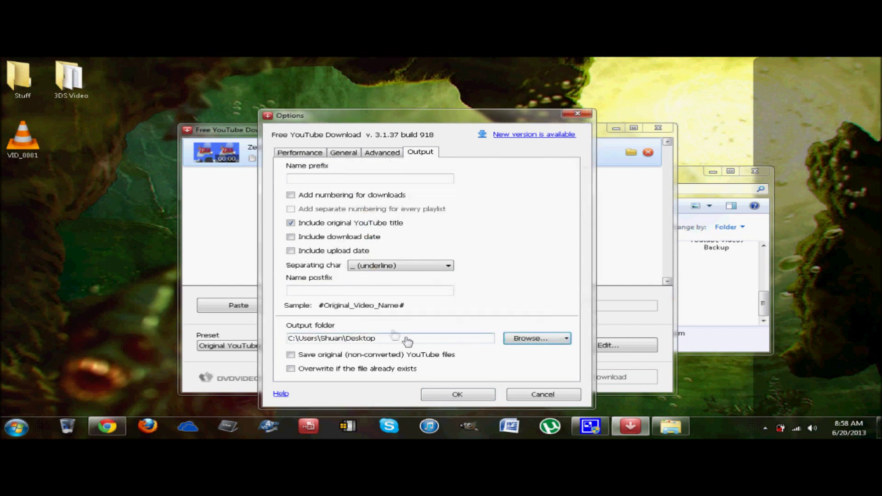
pyautogui.click(457, 394)
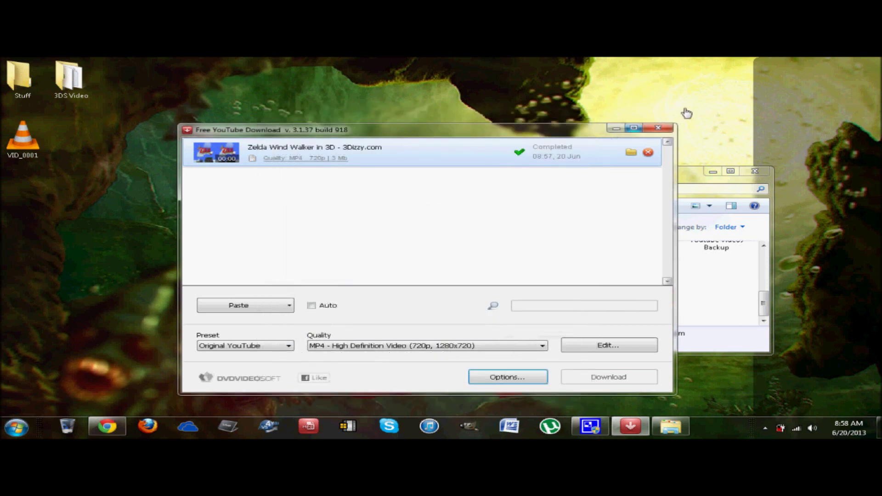
# Close Free YouTube Download, skipping the toolbar offer, and move the Zelda Wind Walker video from the Videos library to the desktop.
pyautogui.click(658, 128)
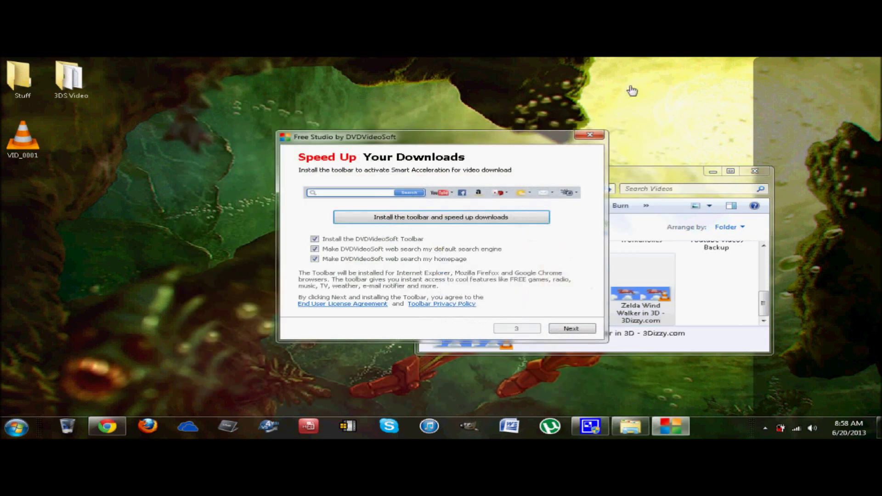
pyautogui.click(515, 330)
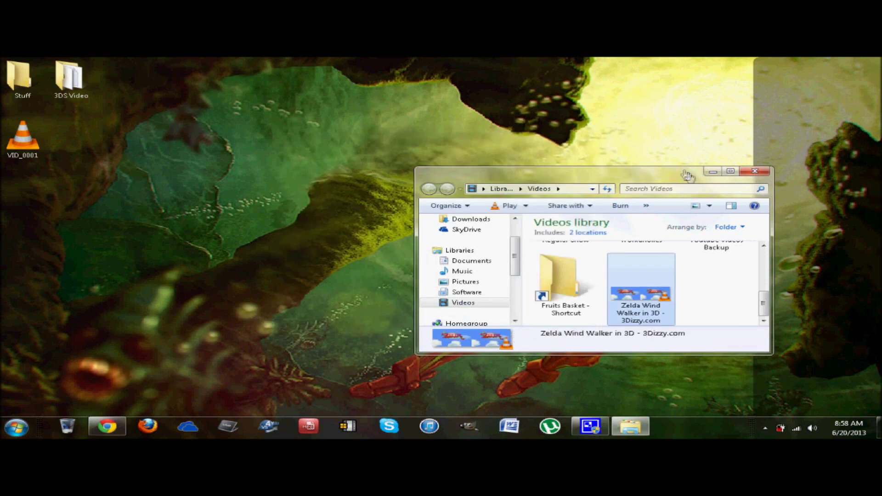
pyautogui.moveTo(689, 177); pyautogui.dragTo(881, 177)
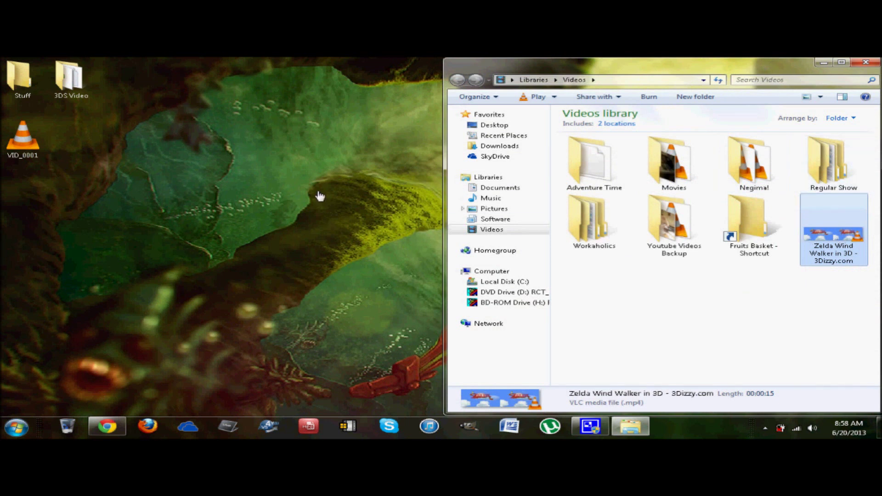
pyautogui.moveTo(851, 219); pyautogui.dragTo(271, 189)
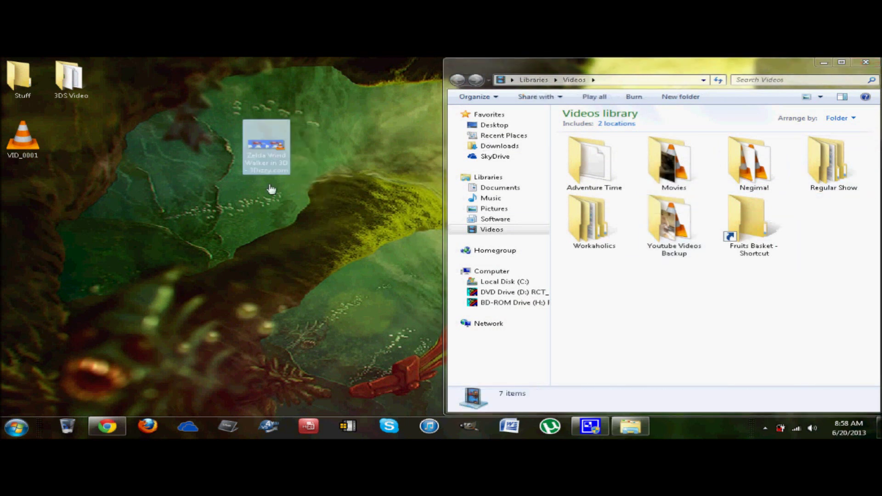
# Preview the Zelda Wind Walker video in VLC media player, pause it, skip to about 00:09 and close the player.
pyautogui.doubleClick(266, 160)
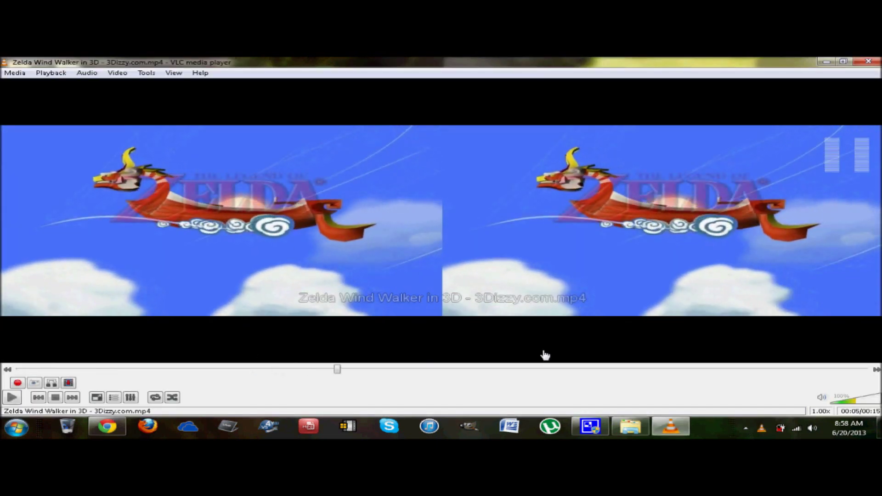
pyautogui.press('space')
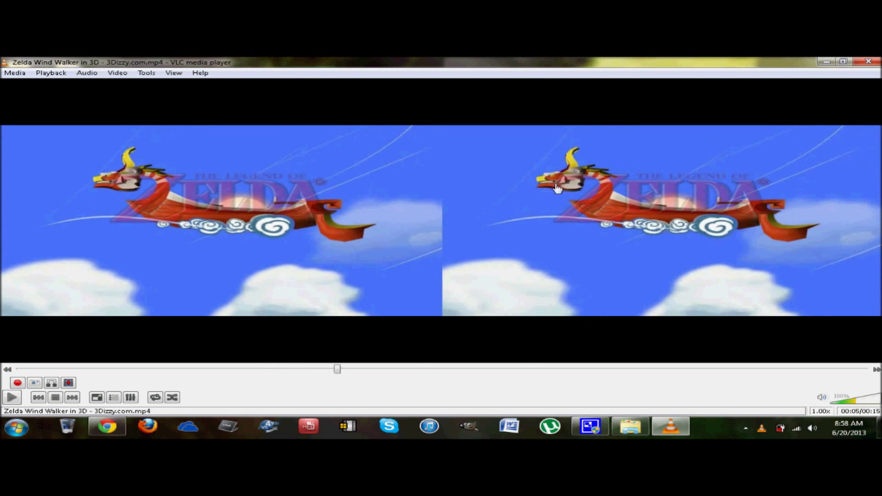
pyautogui.click(533, 370)
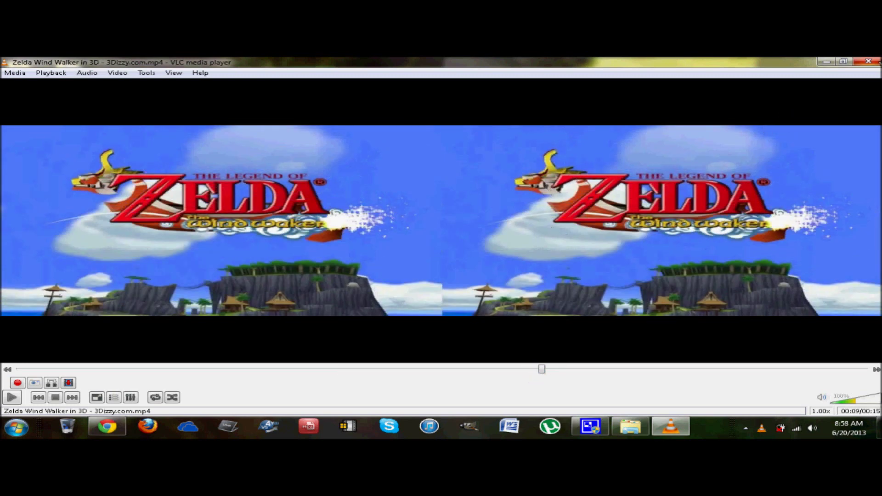
pyautogui.hotkey('alt', 'F4')
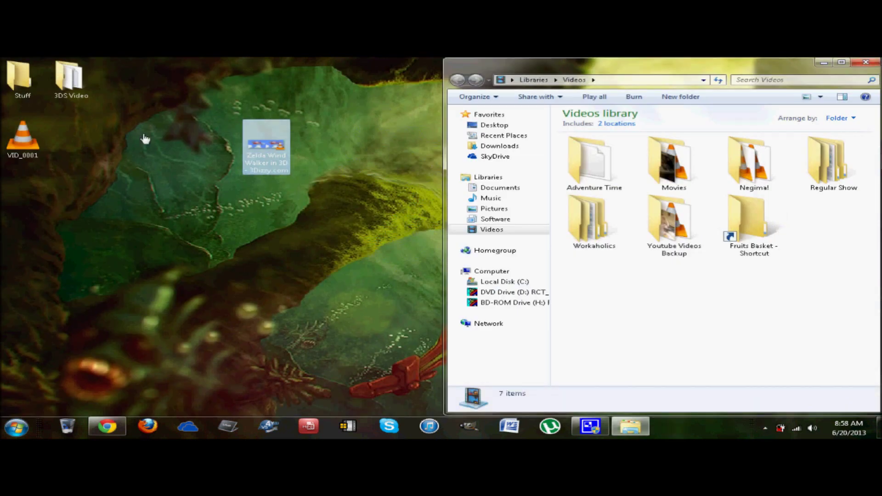
# Minimize the Videos library, open the 3DS Video folder on the desktop and run the 3DS Video application.
pyautogui.click(823, 64)
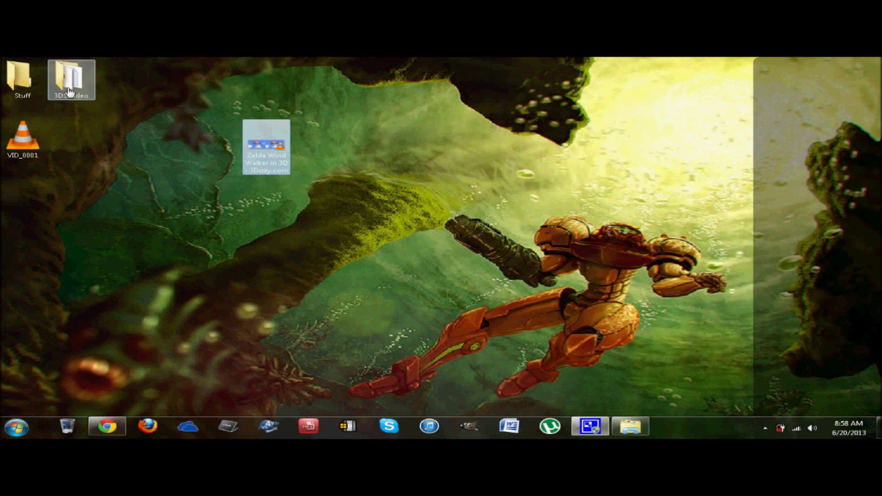
pyautogui.moveTo(70, 91); pyautogui.dragTo(412, 139)
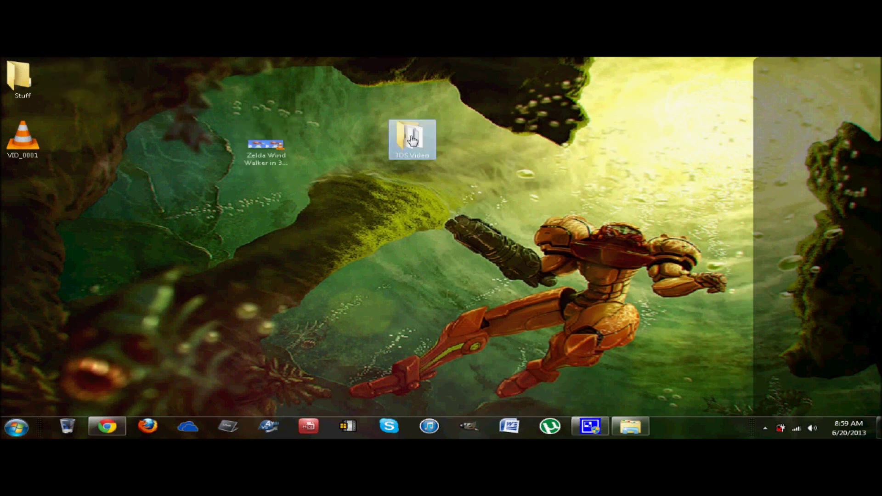
pyautogui.doubleClick(412, 139)
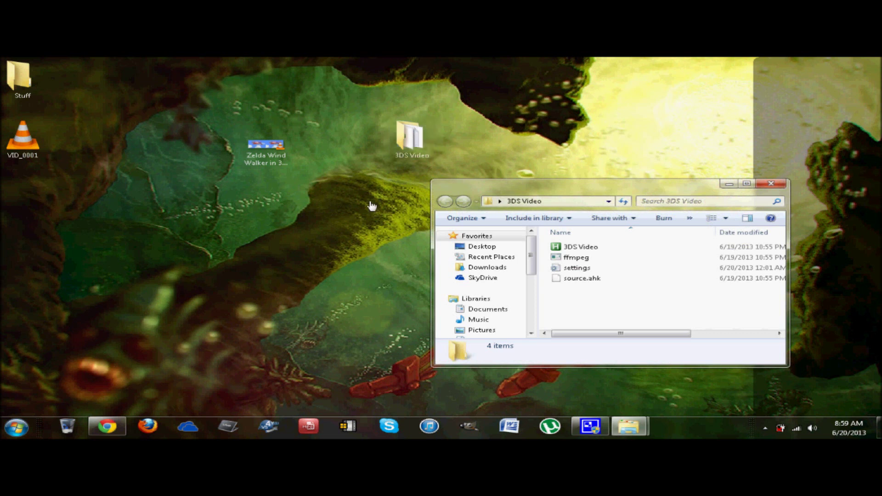
pyautogui.click(586, 248)
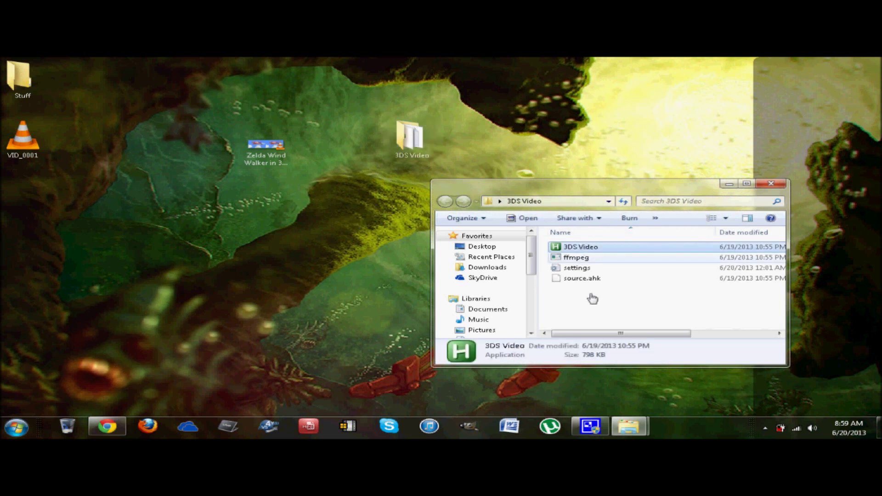
pyautogui.doubleClick(577, 249)
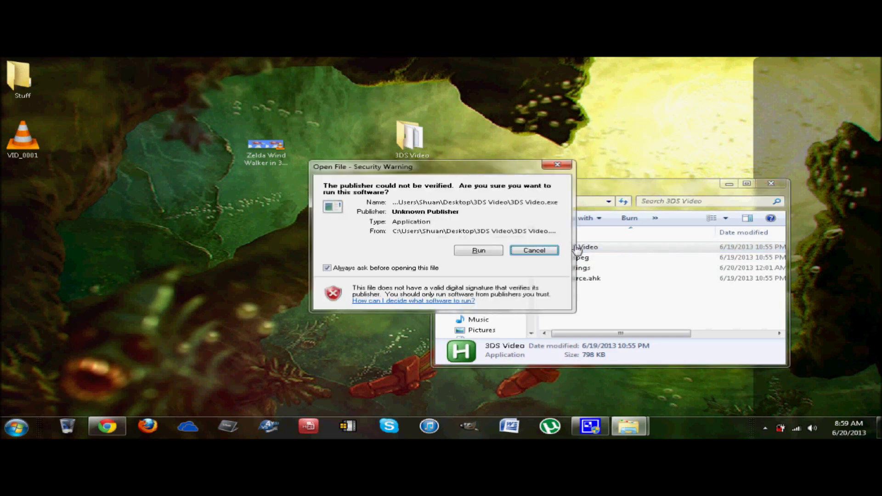
pyautogui.click(499, 252)
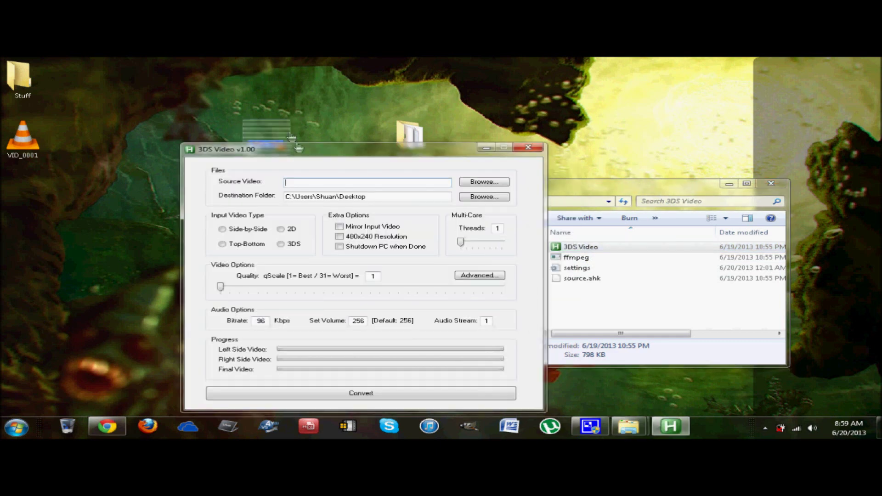
# Load the Zelda Wind Walker file from the desktop as the source video in 3DS Video.
pyautogui.moveTo(300, 150); pyautogui.dragTo(500, 94)
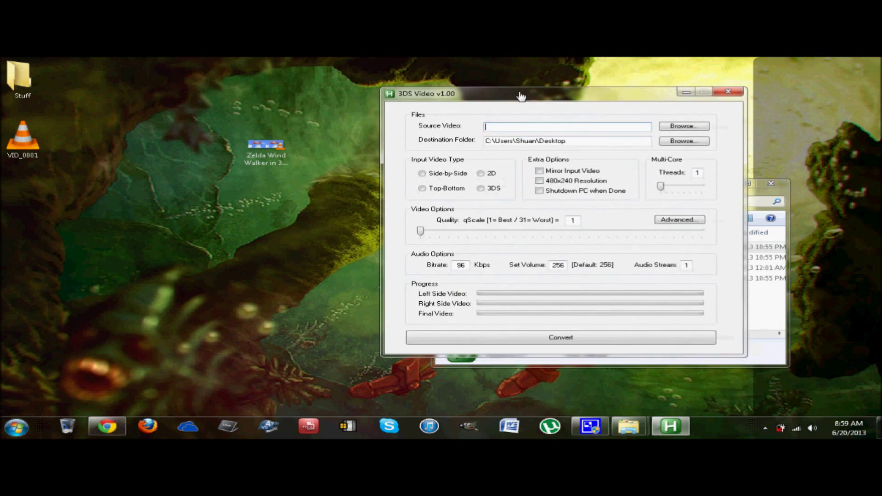
pyautogui.click(689, 127)
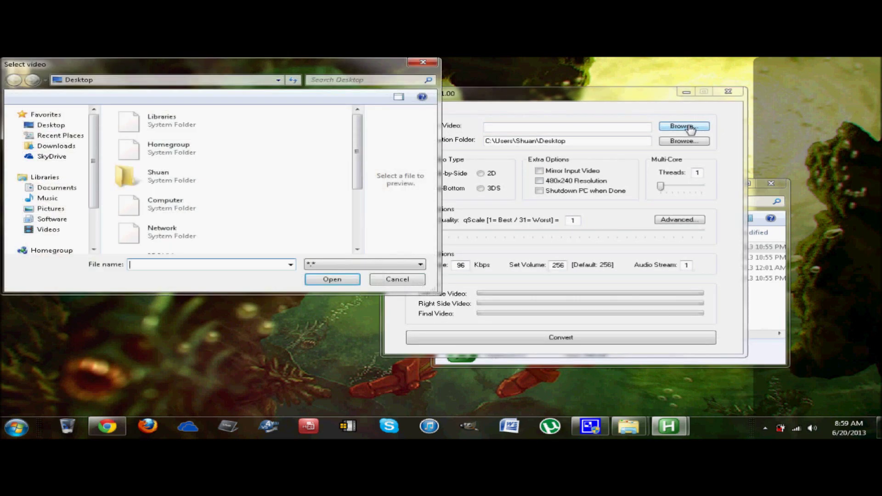
pyautogui.moveTo(353, 144); pyautogui.dragTo(356, 198)
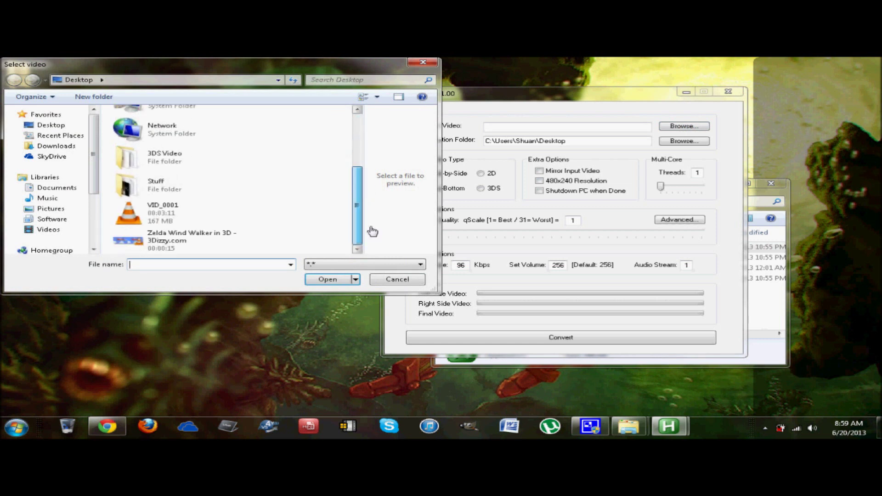
pyautogui.click(198, 244)
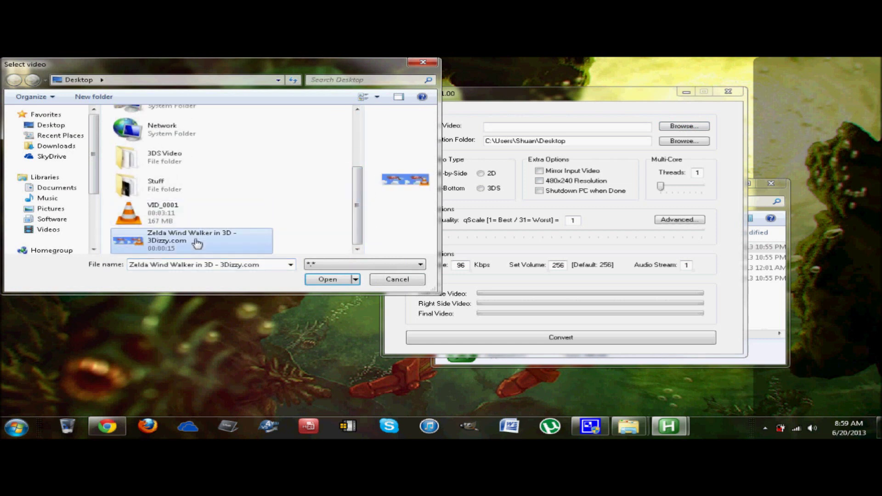
pyautogui.doubleClick(198, 244)
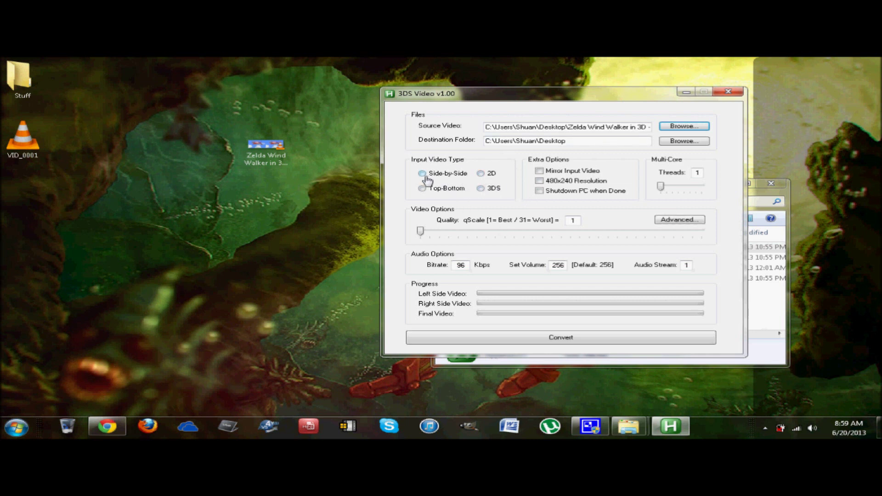
# Convert the video with the Side-by-Side input type and Mirror Input Video enabled, and dismiss the completion message.
pyautogui.click(423, 174)
pyautogui.click(580, 339)
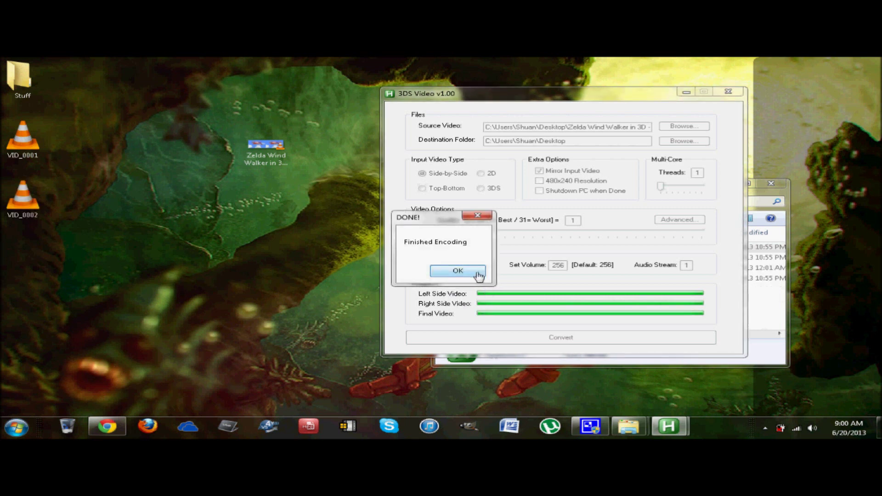
pyautogui.click(479, 276)
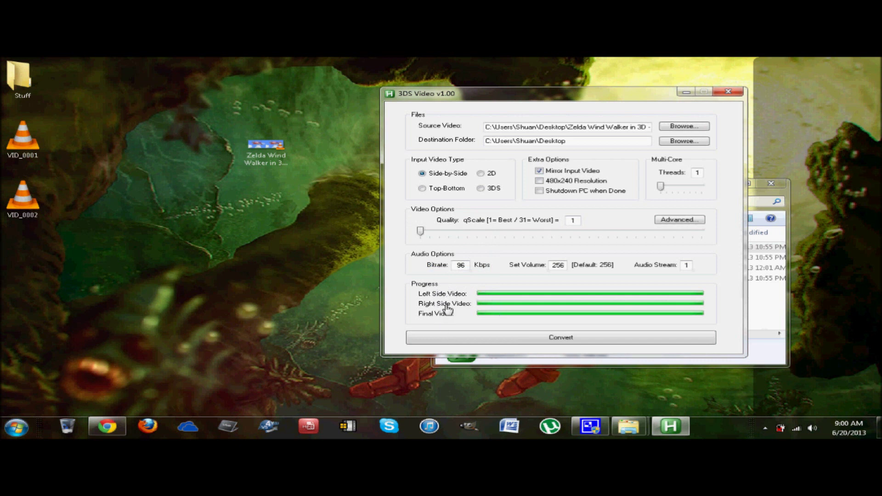
# Close 3DS Video and point out the VID_0001 and VID_0002 files on the desktop.
pyautogui.click(730, 92)
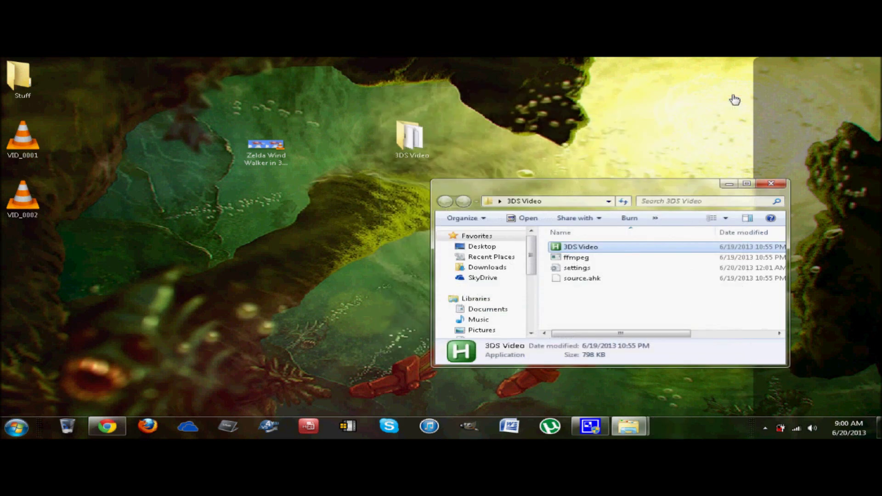
pyautogui.click(34, 205)
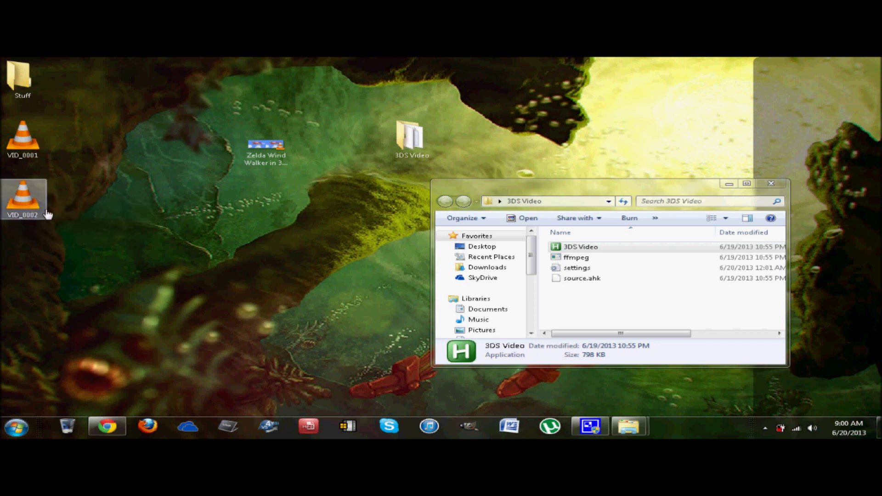
pyautogui.click(23, 138)
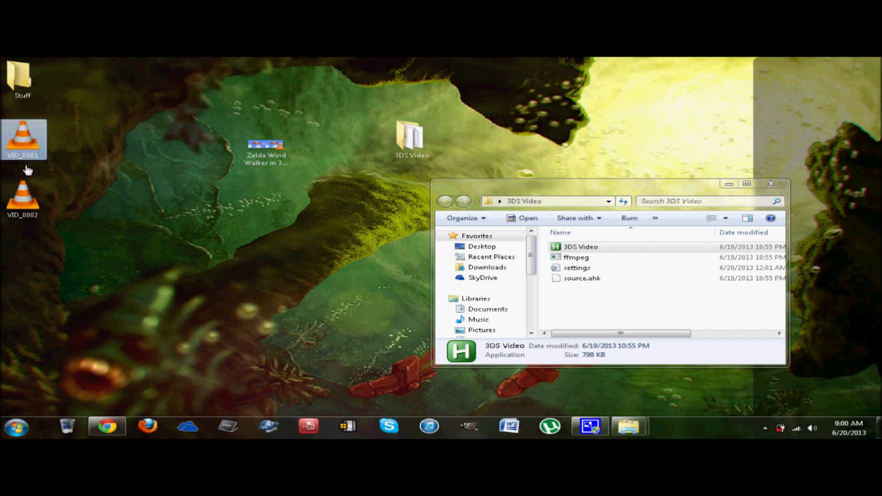
pyautogui.click(34, 214)
pyautogui.click(179, 212)
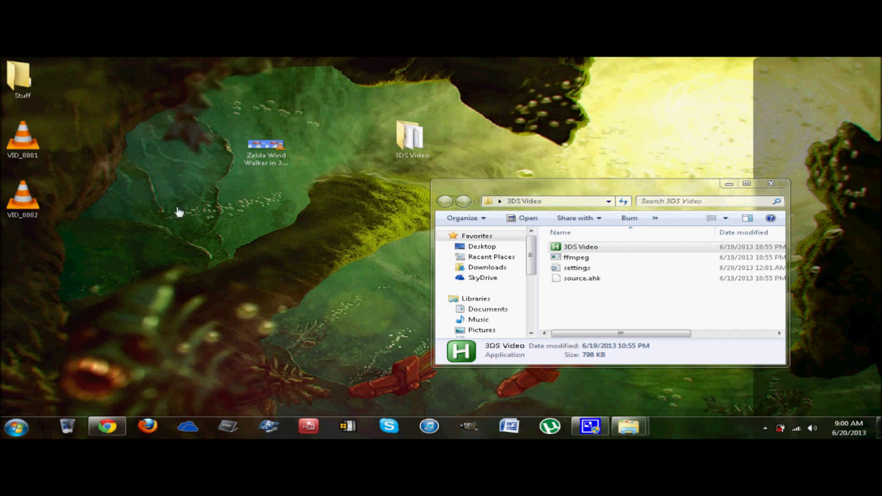
# Play the converted VID_0002 video in VLC media player, and close both the video output and player windows.
pyautogui.click(10, 195)
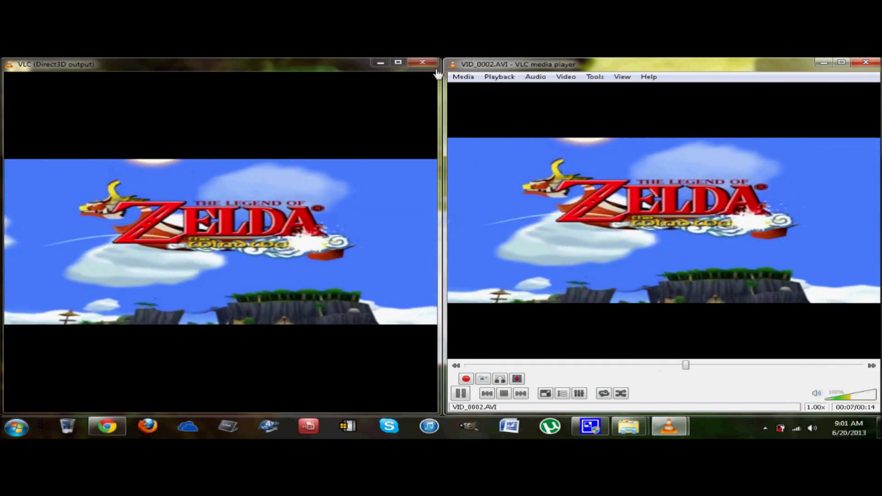
pyautogui.click(439, 68)
pyautogui.click(437, 64)
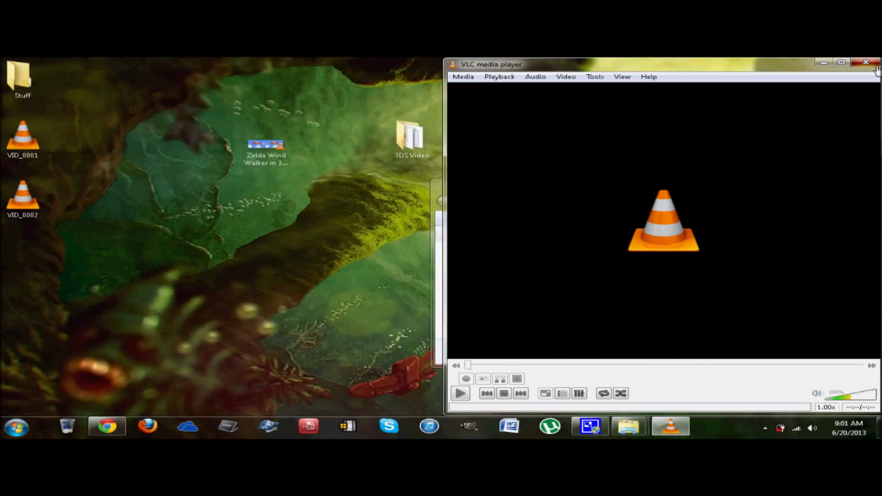
pyautogui.click(871, 64)
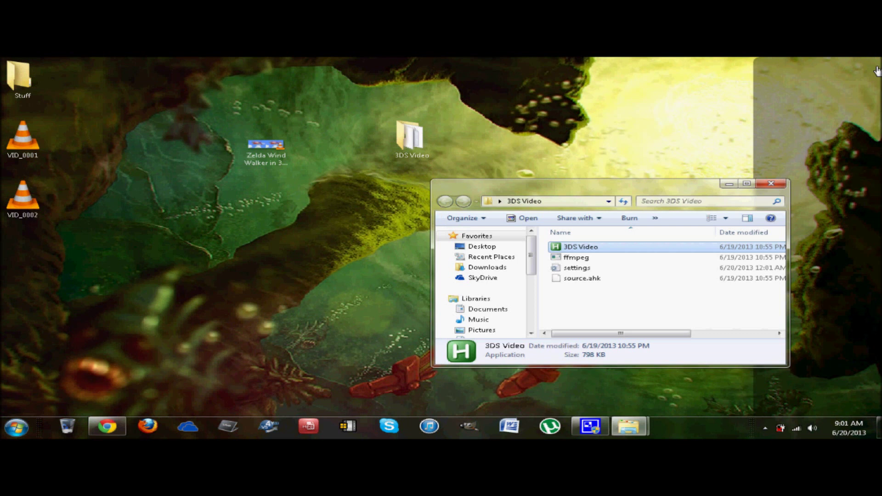
# Move VID_0002 to an open area of the desktop and open the SD / MMC (E:) card's files in a maximized window.
pyautogui.click(21, 198)
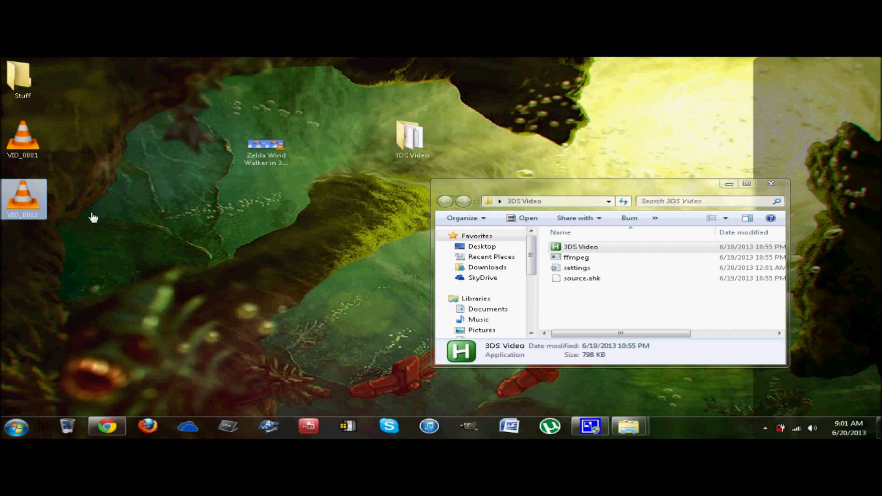
pyautogui.moveTo(36, 198); pyautogui.dragTo(174, 223)
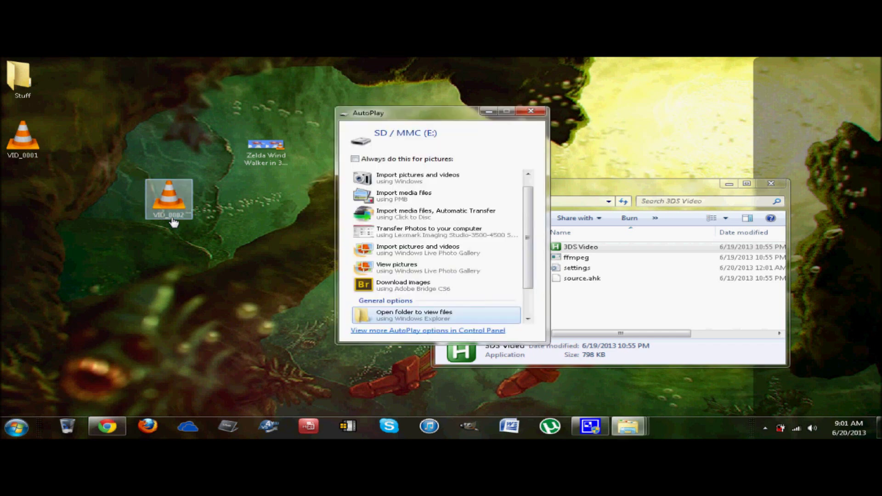
pyautogui.click(436, 322)
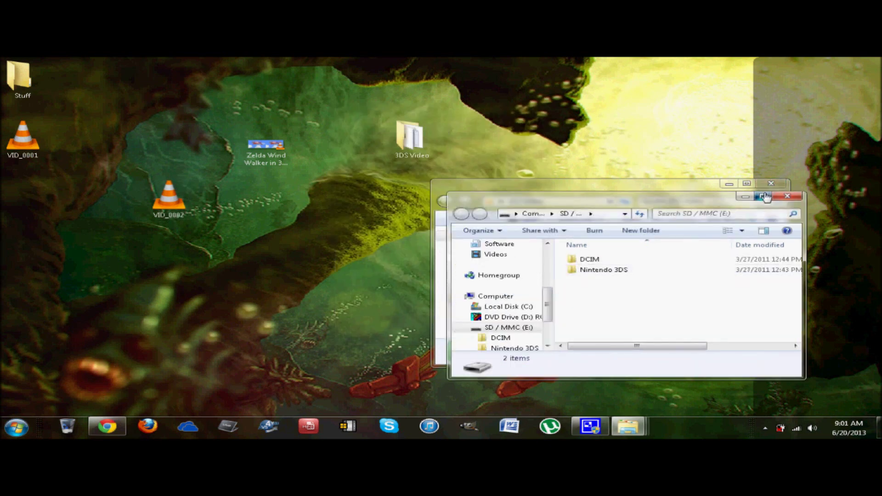
pyautogui.click(763, 197)
pyautogui.moveTo(293, 213); pyautogui.dragTo(236, 180)
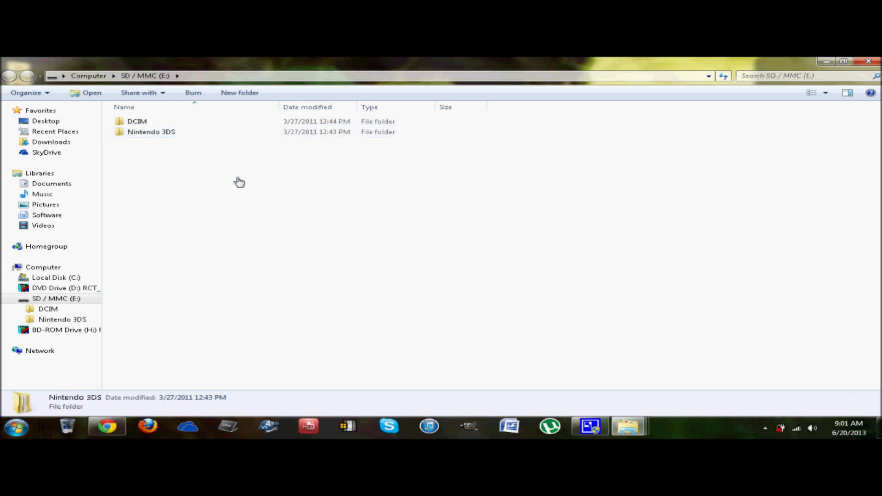
# Open the 100NIN03 folder inside the SD card's DCIM folder.
pyautogui.click(136, 122)
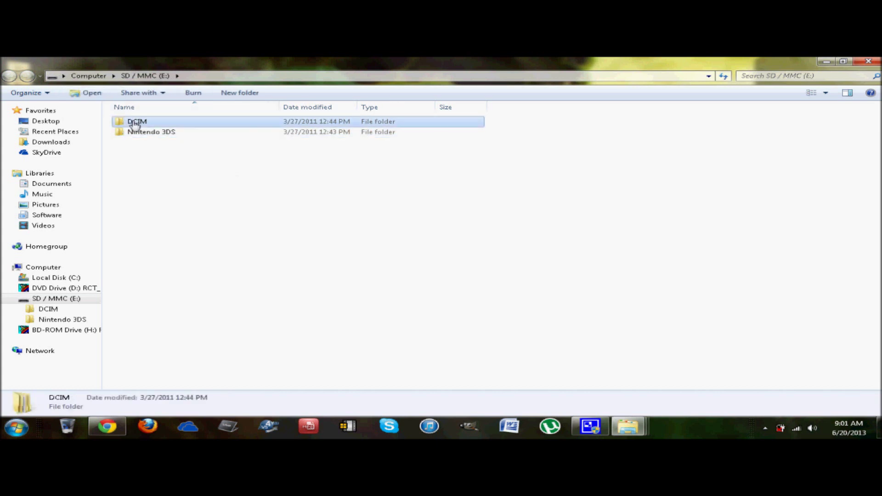
pyautogui.doubleClick(136, 122)
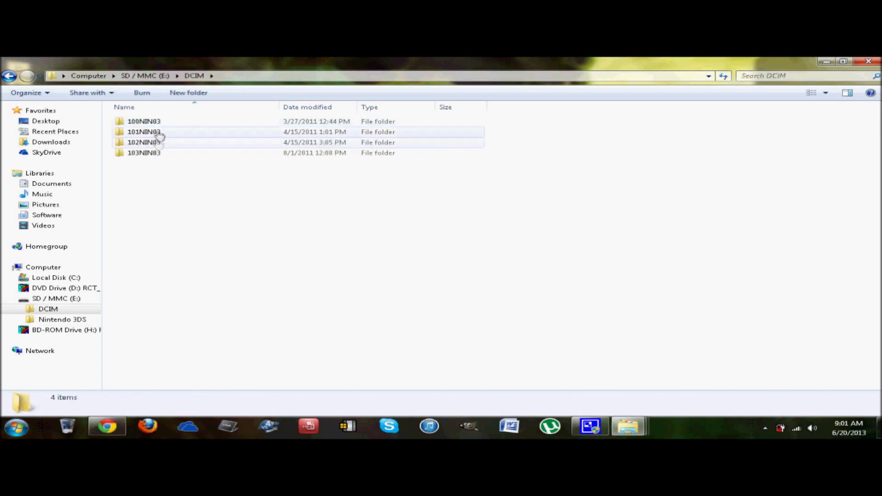
pyautogui.click(174, 156)
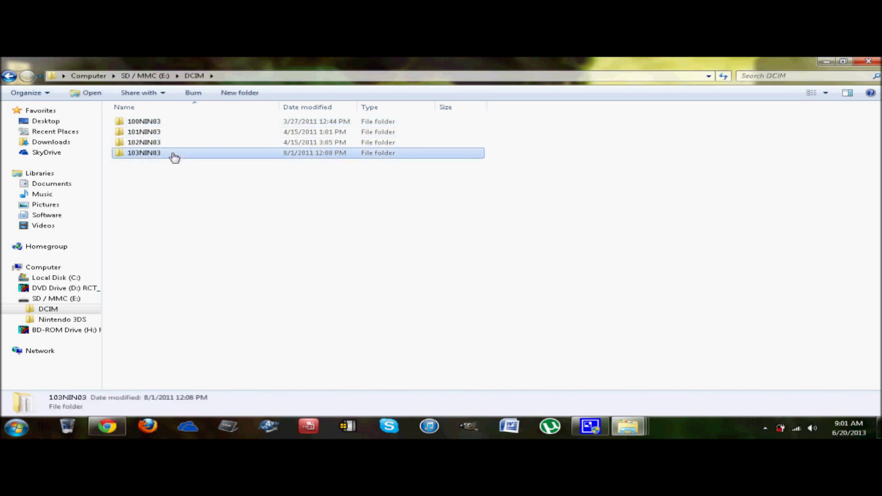
pyautogui.click(215, 211)
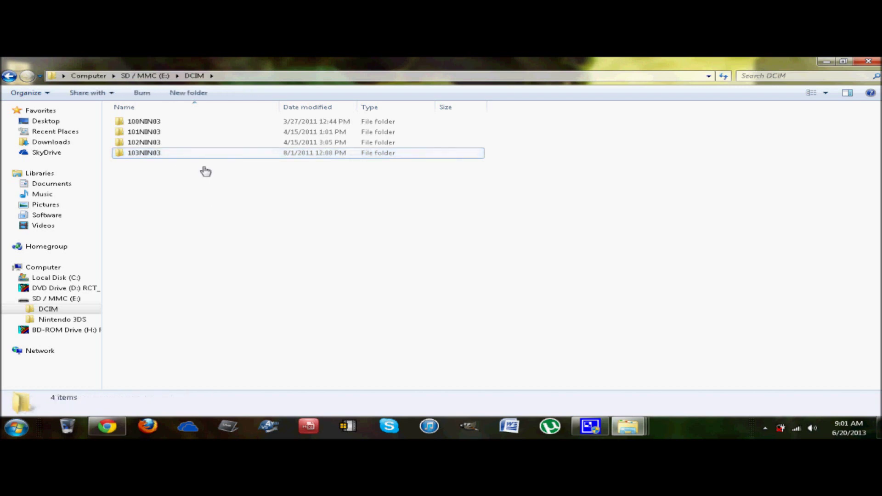
pyautogui.click(209, 126)
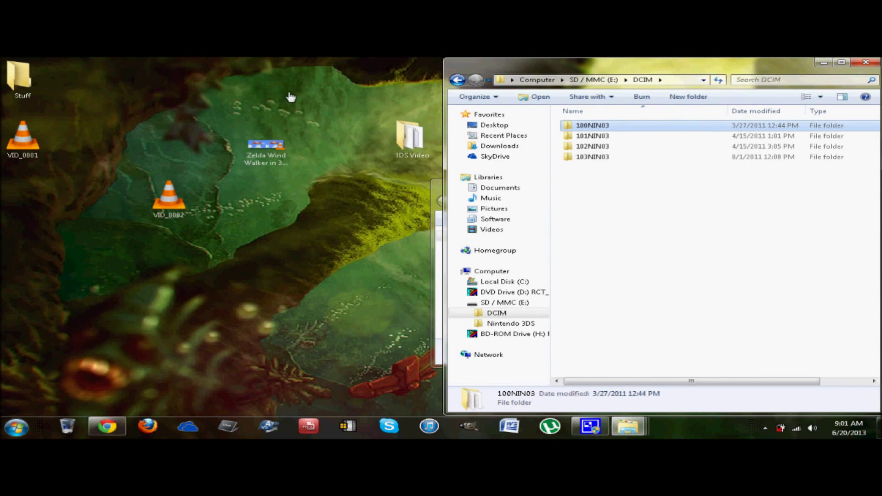
pyautogui.click(844, 63)
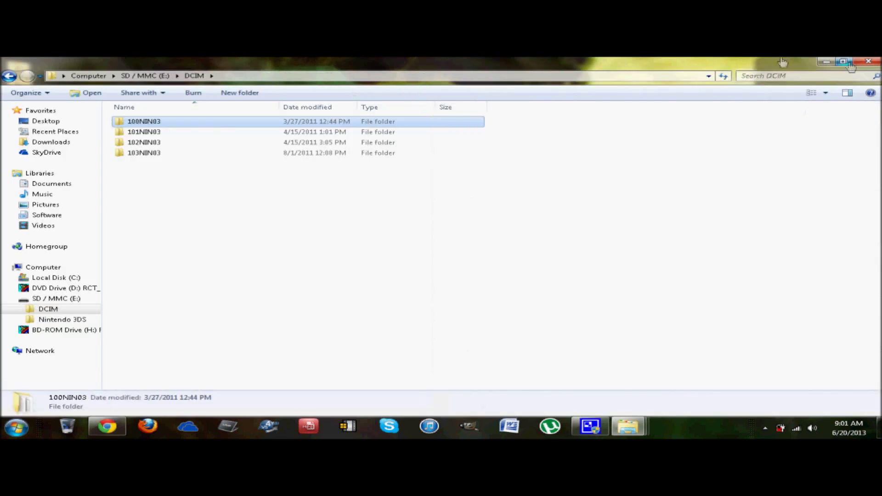
pyautogui.doubleClick(254, 126)
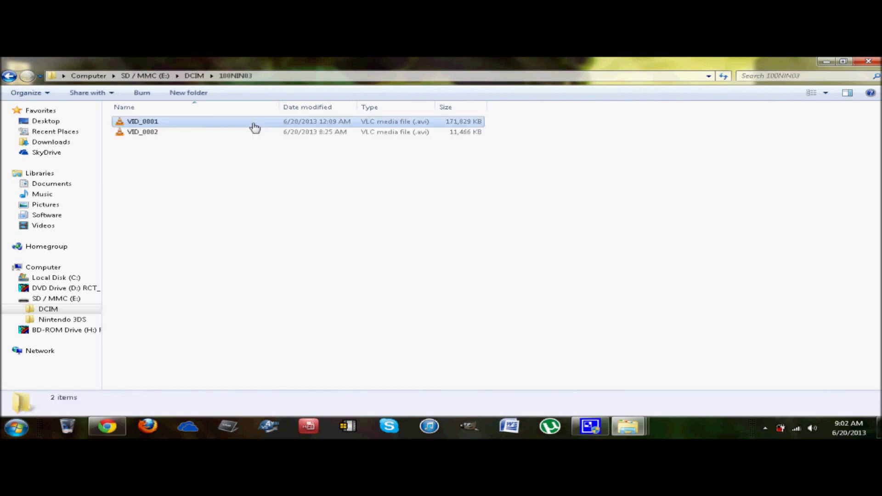
# Delete the VID_0002 and VID_0001 videos from the SD card's 100NIN03 folder.
pyautogui.moveTo(216, 164); pyautogui.dragTo(317, 391)
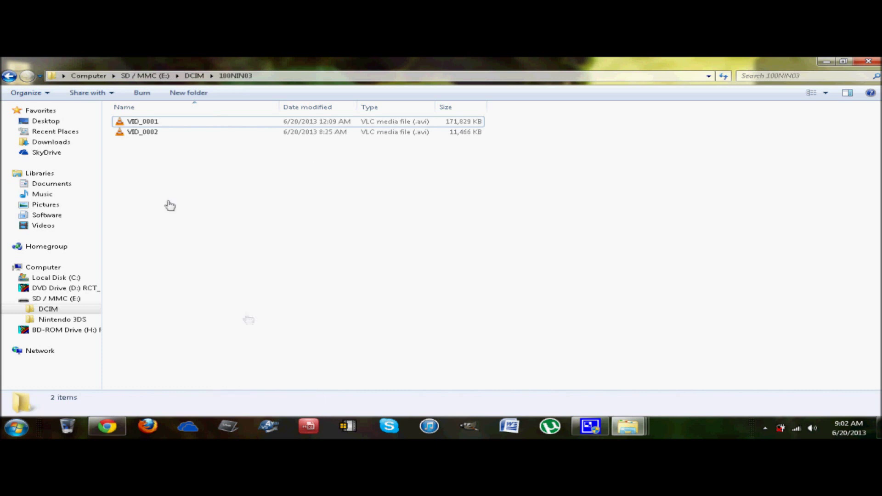
pyautogui.click(162, 125)
pyautogui.click(159, 133)
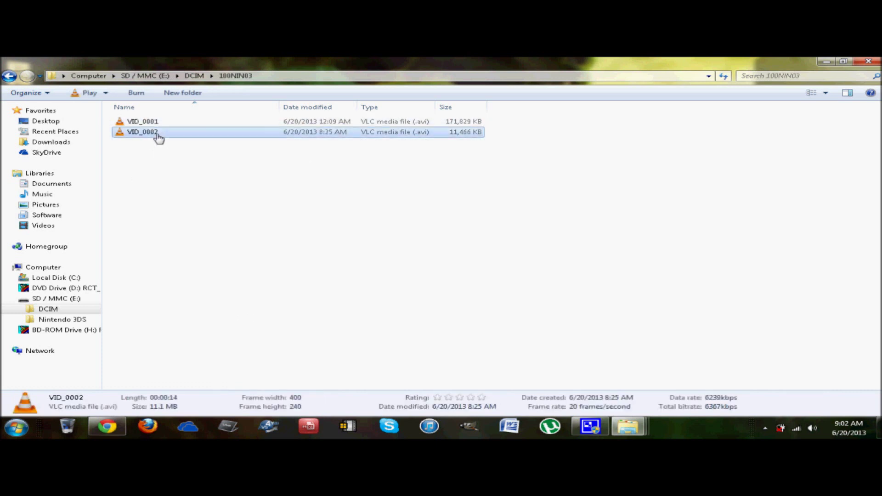
pyautogui.click(157, 126)
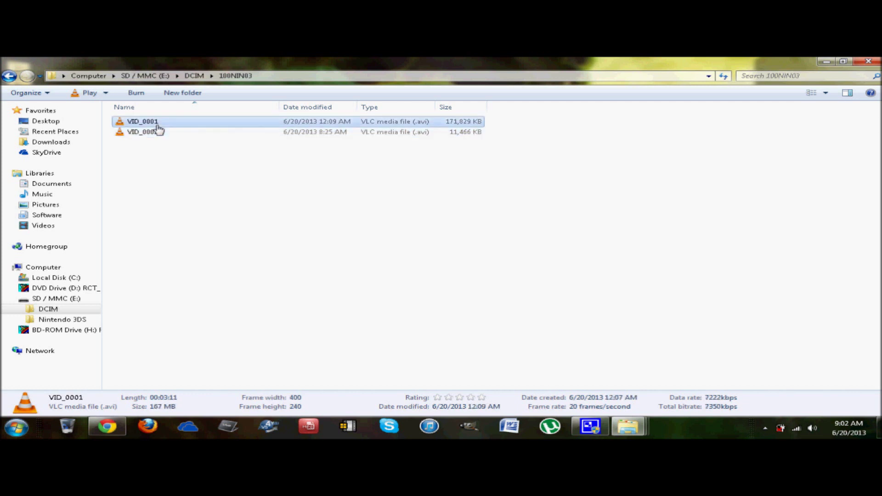
pyautogui.rightClick(159, 132)
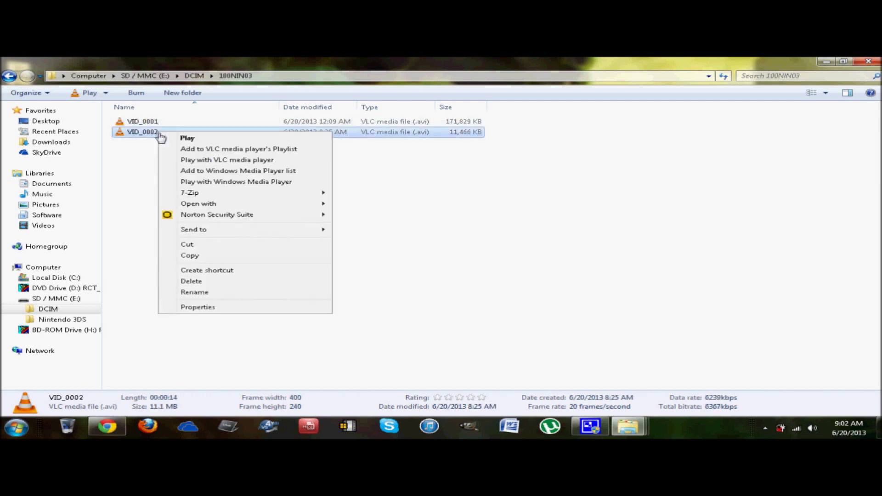
pyautogui.click(212, 283)
pyautogui.press('Return')
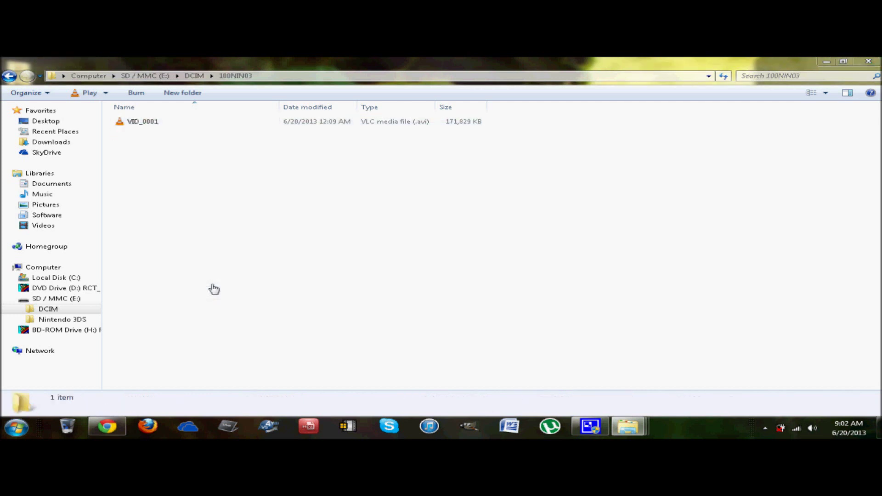
pyautogui.rightClick(158, 123)
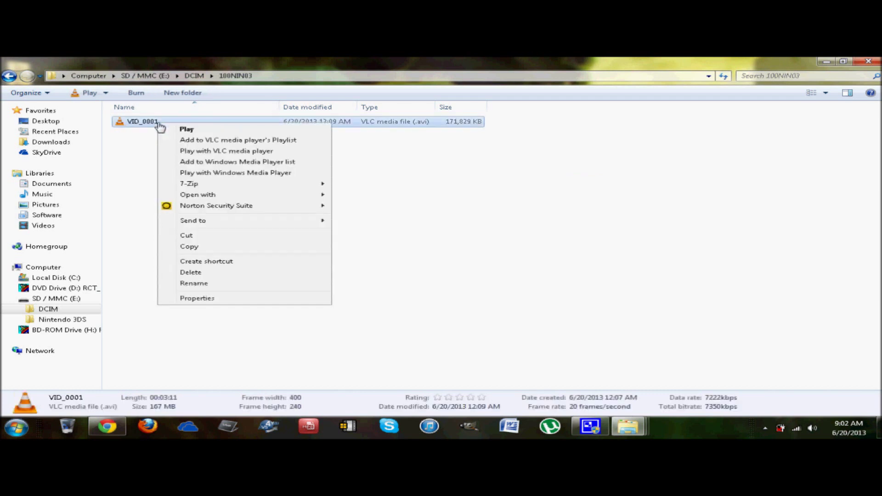
pyautogui.click(222, 273)
pyautogui.press('Return')
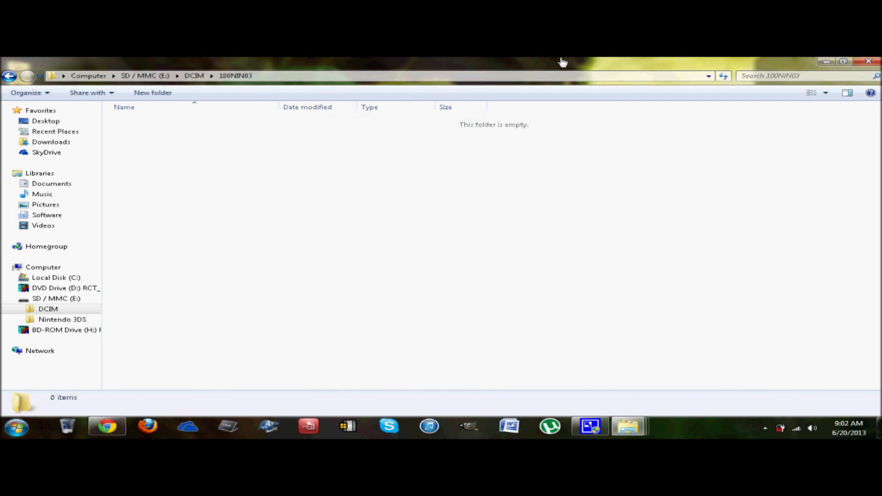
# Snap the 100NIN03 window to half the screen and delete the old VID_0001 file from the desktop.
pyautogui.moveTo(563, 62); pyautogui.dragTo(880, 138)
pyautogui.click(159, 195)
pyautogui.rightClick(155, 196)
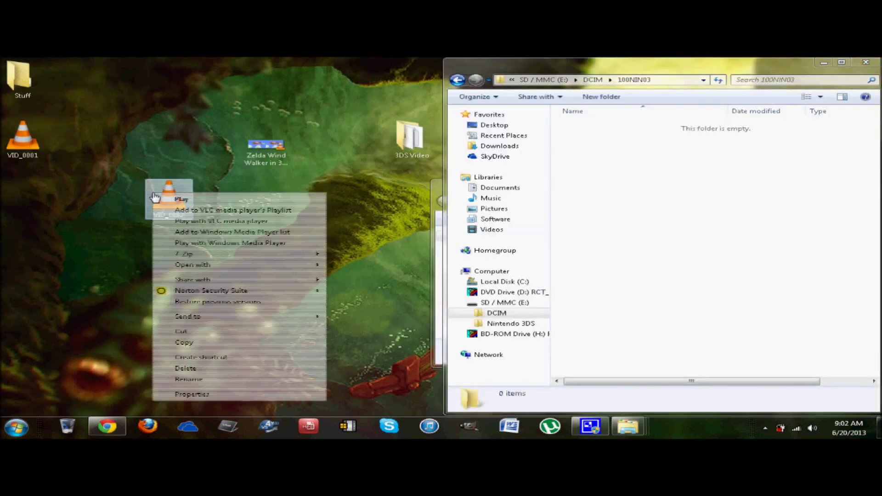
pyautogui.click(54, 223)
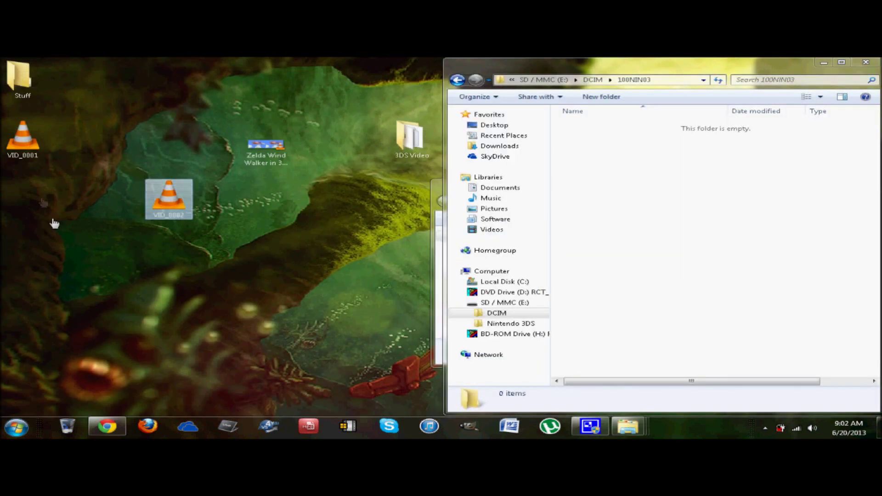
pyautogui.click(22, 135)
pyautogui.rightClick(17, 134)
pyautogui.click(91, 316)
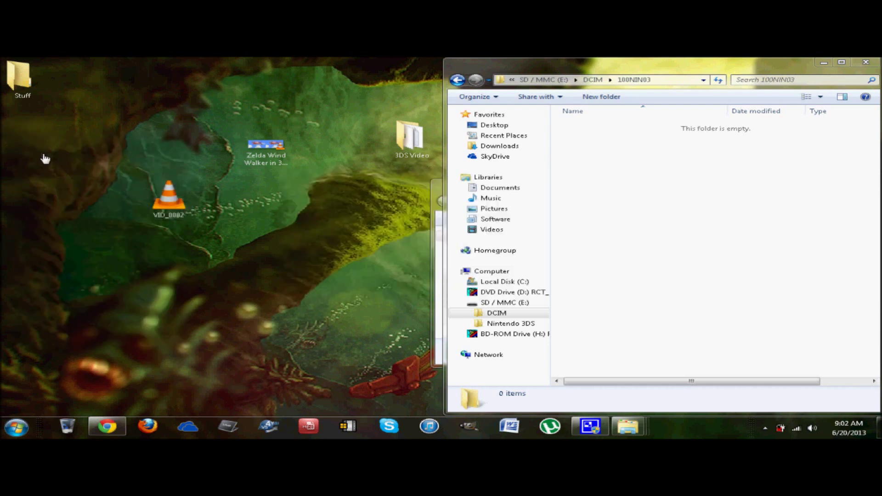
# Rename the VID_0002 file on the desktop to VID_0001.
pyautogui.rightClick(167, 198)
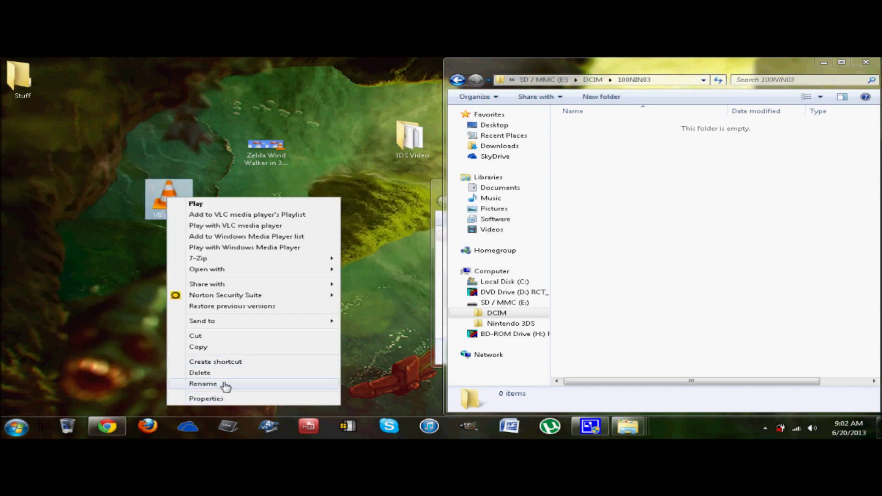
pyautogui.click(226, 385)
pyautogui.press('End')
pyautogui.press('BackSpace')
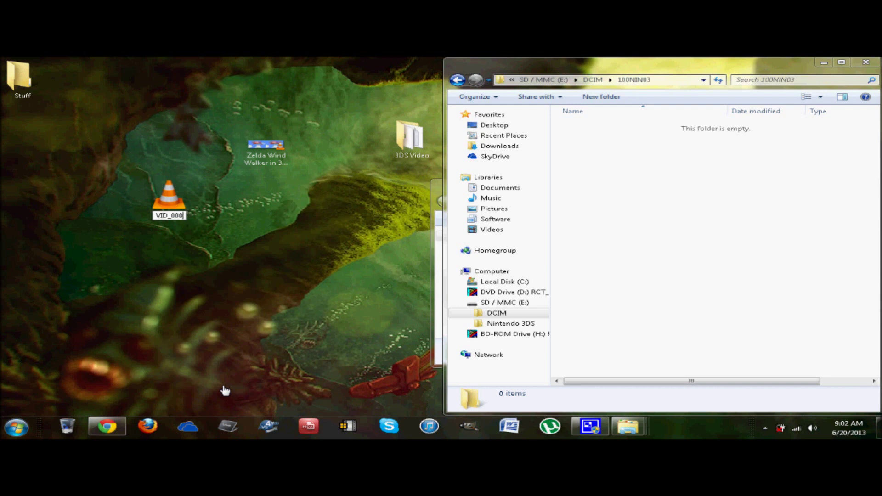
pyautogui.write('1')
pyautogui.press('Return')
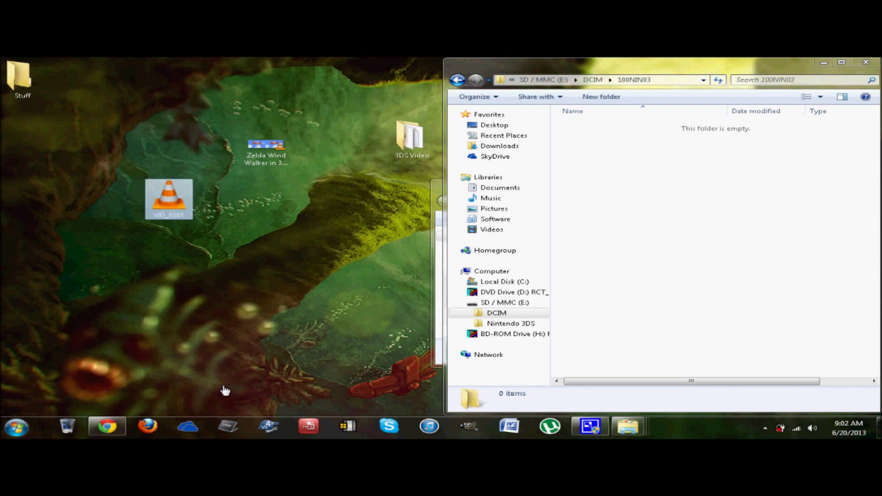
# Copy VID_0001 from the desktop into the SD card's 100NIN03 folder, and reopen that folder from DCIM to check the copy.
pyautogui.click(179, 269)
pyautogui.moveTo(166, 213); pyautogui.dragTo(666, 161)
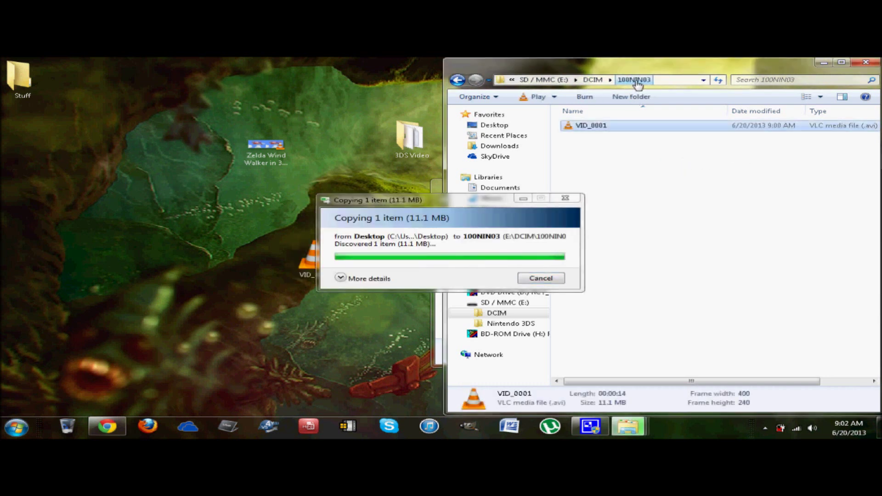
pyautogui.click(593, 80)
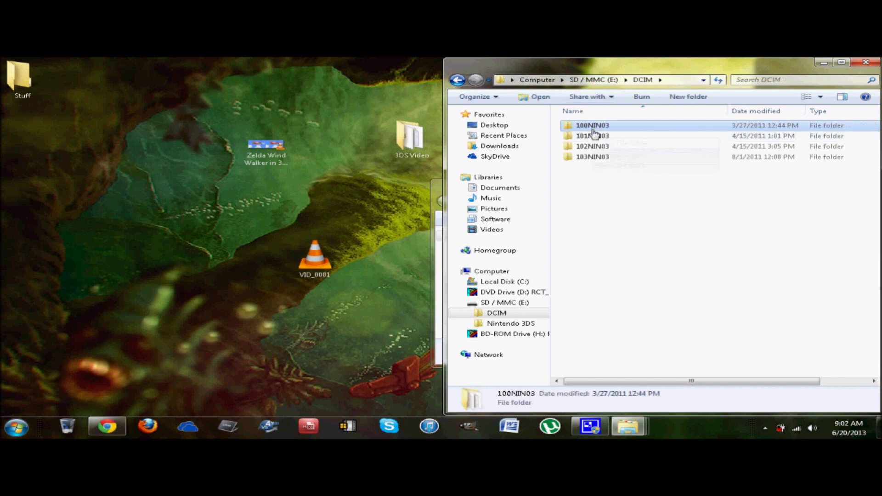
pyautogui.doubleClick(664, 125)
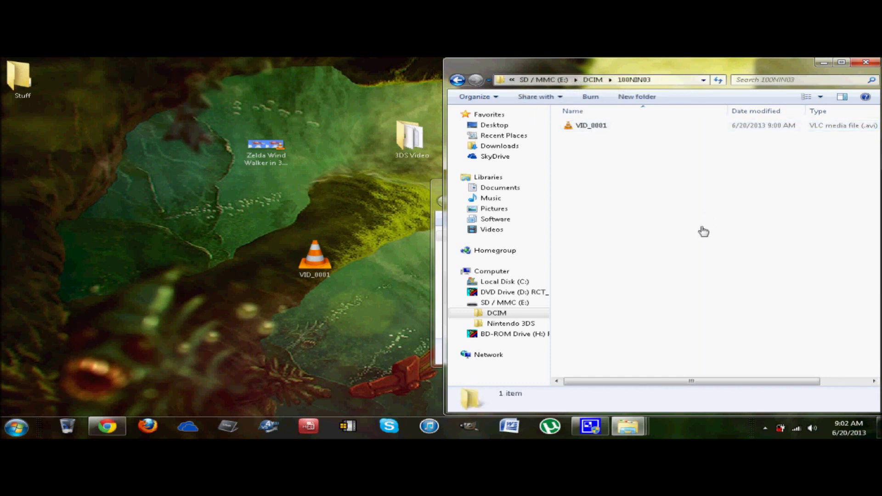
pyautogui.click(615, 132)
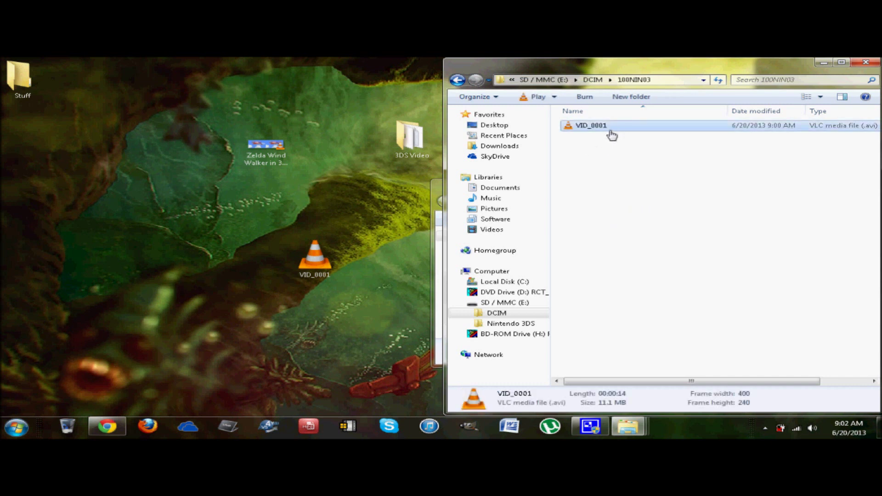
pyautogui.click(640, 192)
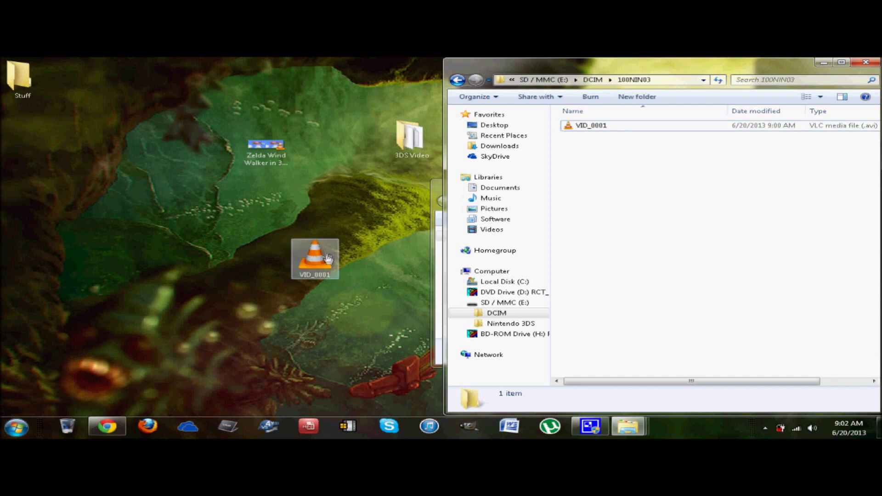
# Move the desktop's VID_0001 file to just below the Stuff folder and deselect it.
pyautogui.moveTo(328, 258); pyautogui.dragTo(50, 163)
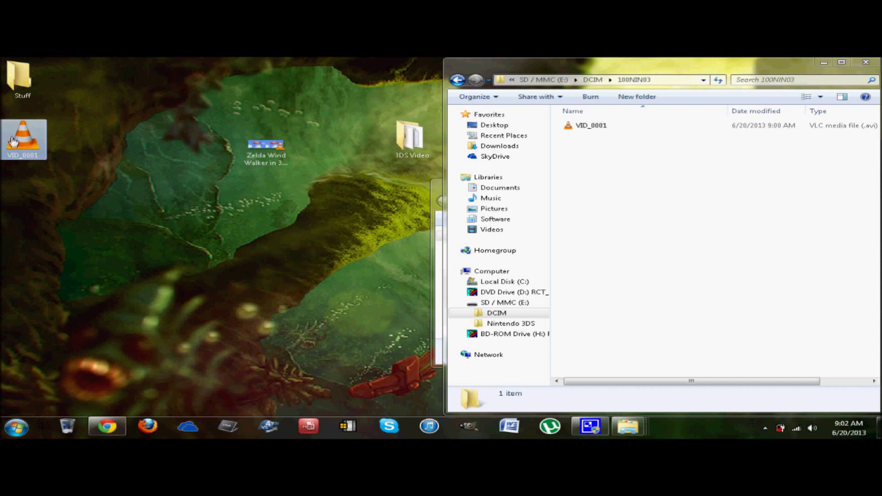
pyautogui.click(112, 177)
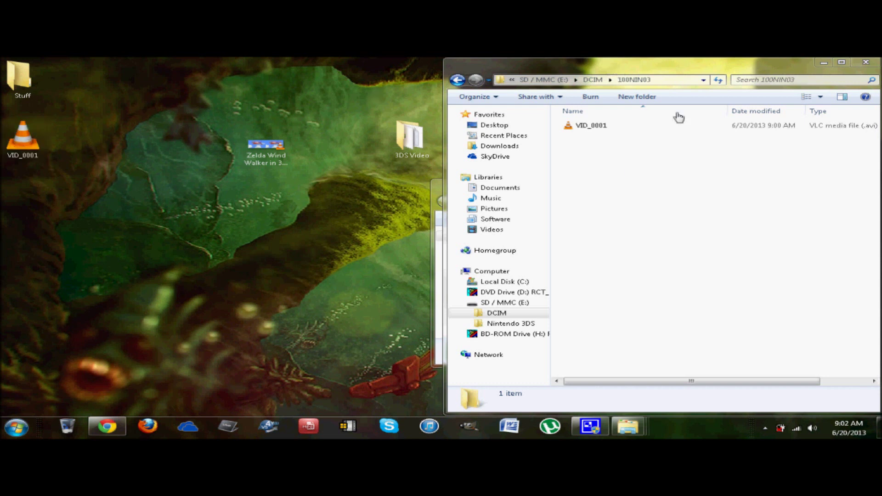